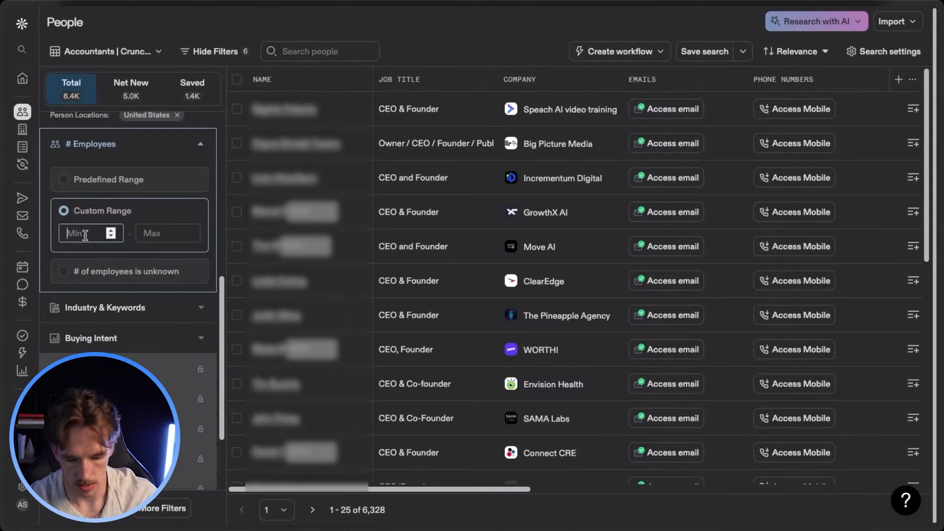
Filter the people search to companies with a custom employee range of 20 to 100
text(20)
click(155, 239)
text(100)
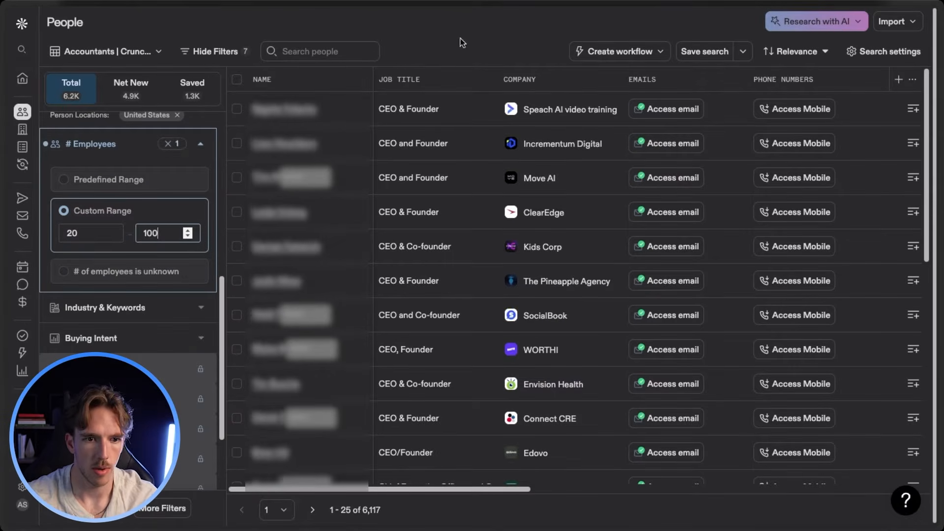
scroll(205, 280, up, 3)
click(209, 260)
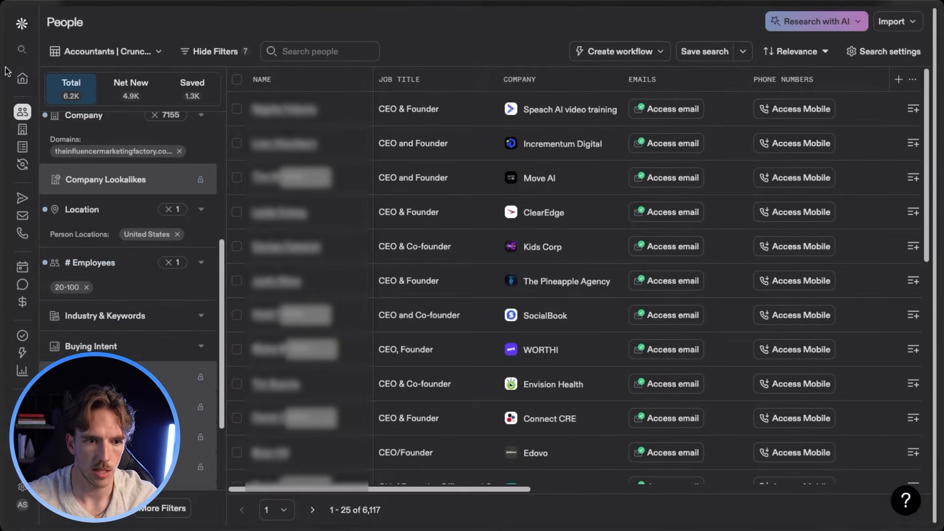
Copy the filtered Apollo people search URL and paste it as the search URL of a new scraping request in AmpleLeads
mouse_move(2, 148)
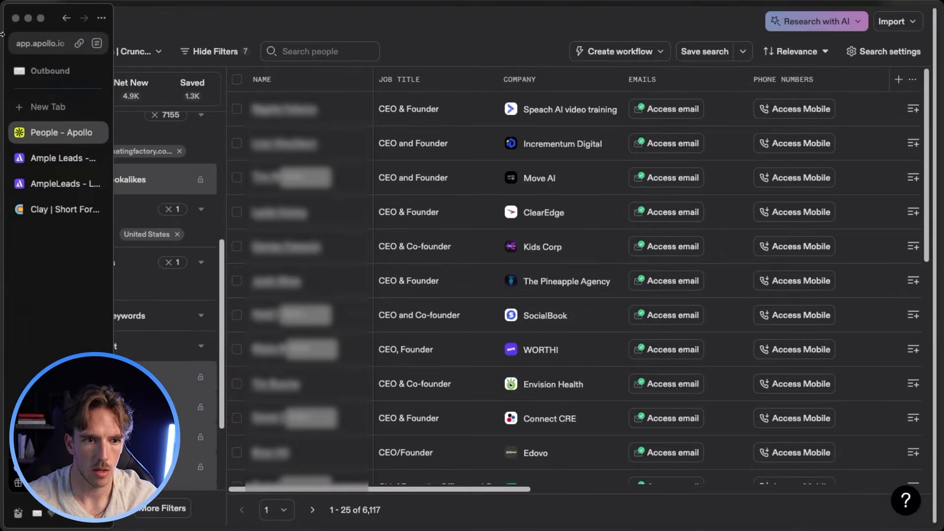
click(39, 43)
click(32, 298)
click(50, 157)
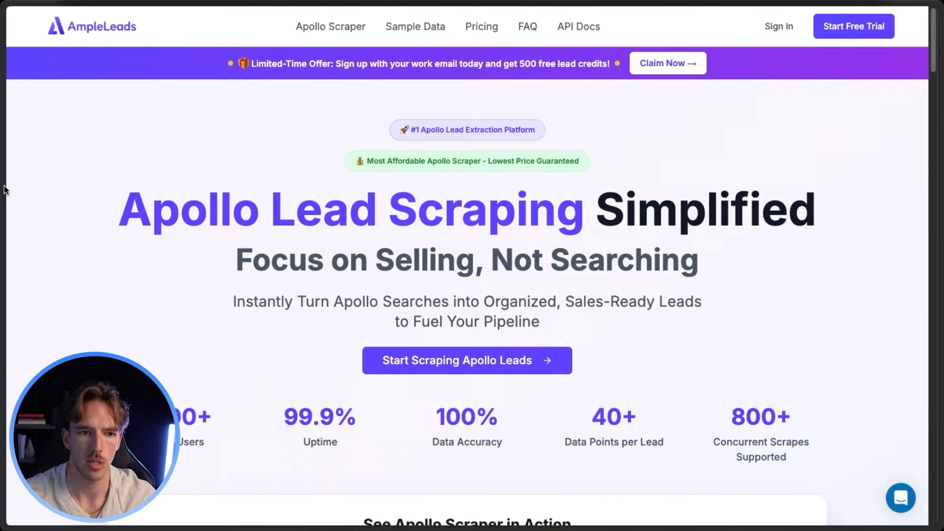
mouse_move(4, 190)
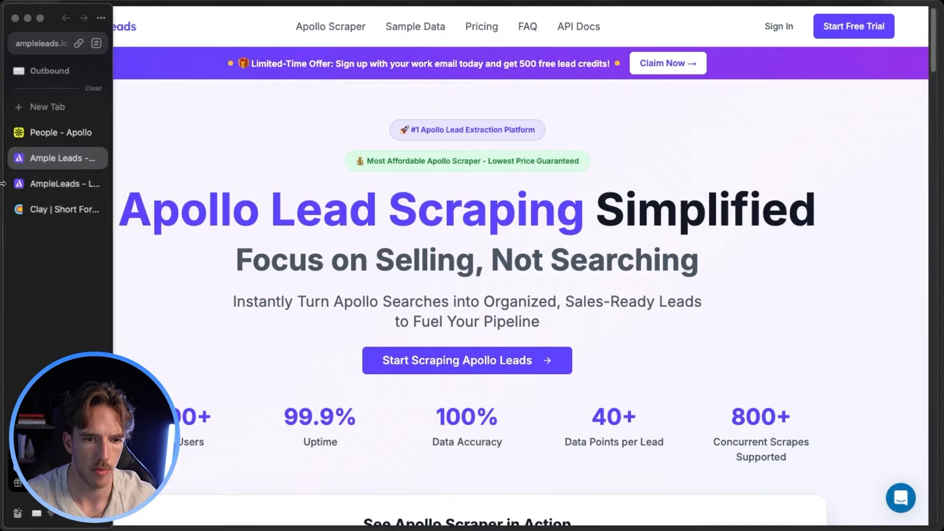
click(43, 185)
click(363, 193)
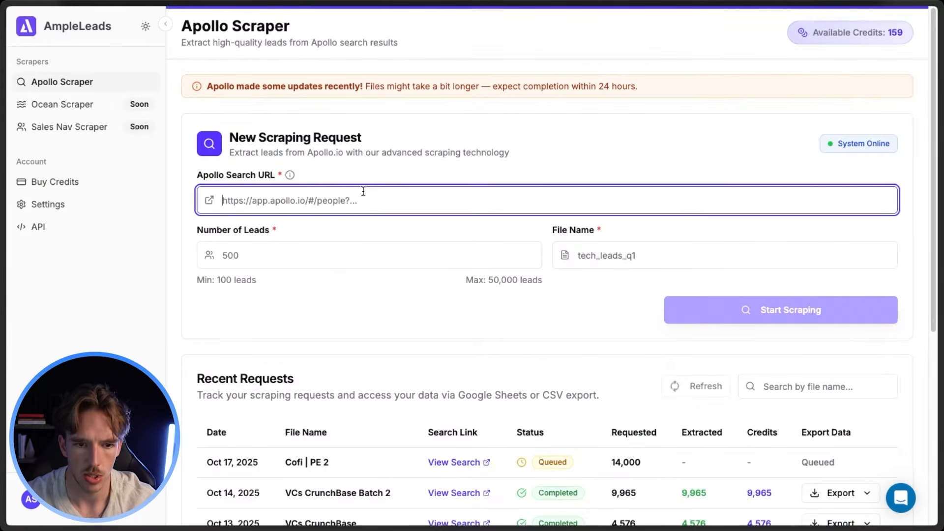
key(ctrl+v)
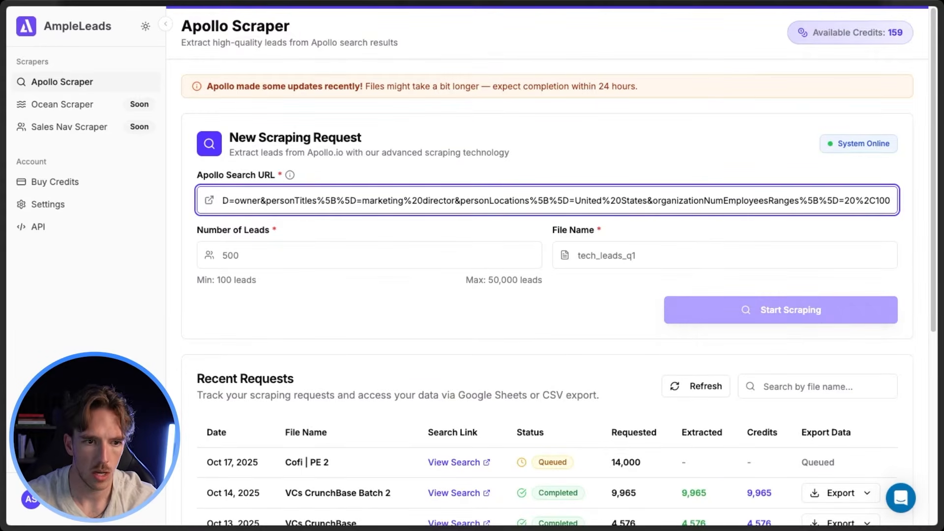
Set the scraping request's number of leads to 6200 and its file name to "Short Form Content Agencies | 20-100"
mouse_move(3, 133)
click(67, 133)
mouse_move(2, 182)
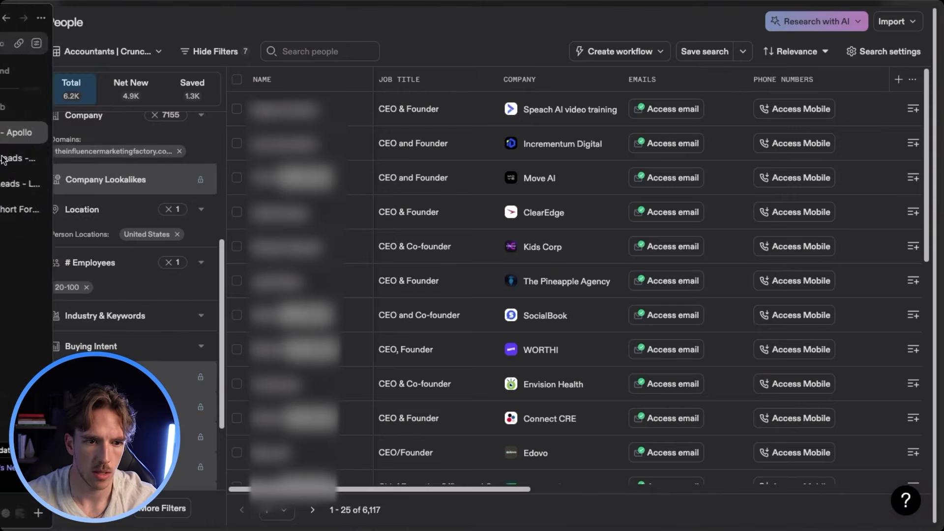
click(43, 183)
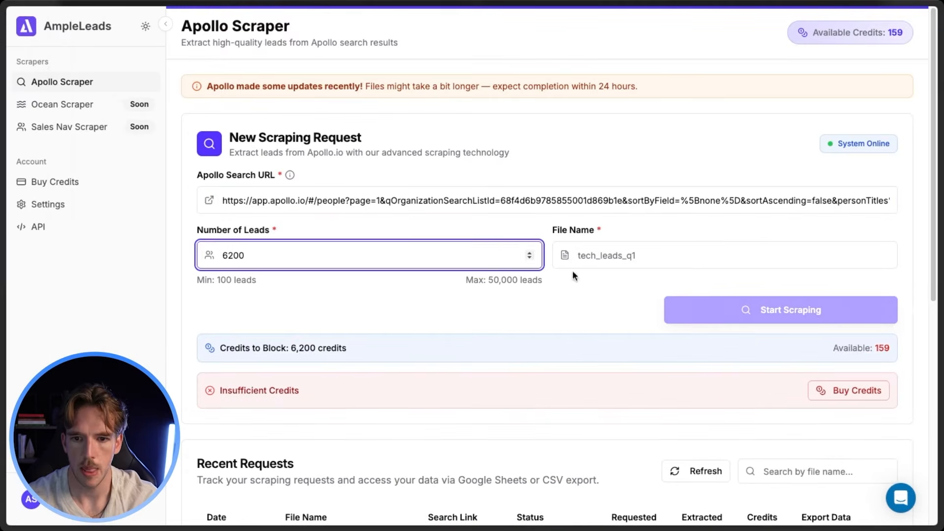
click(680, 254)
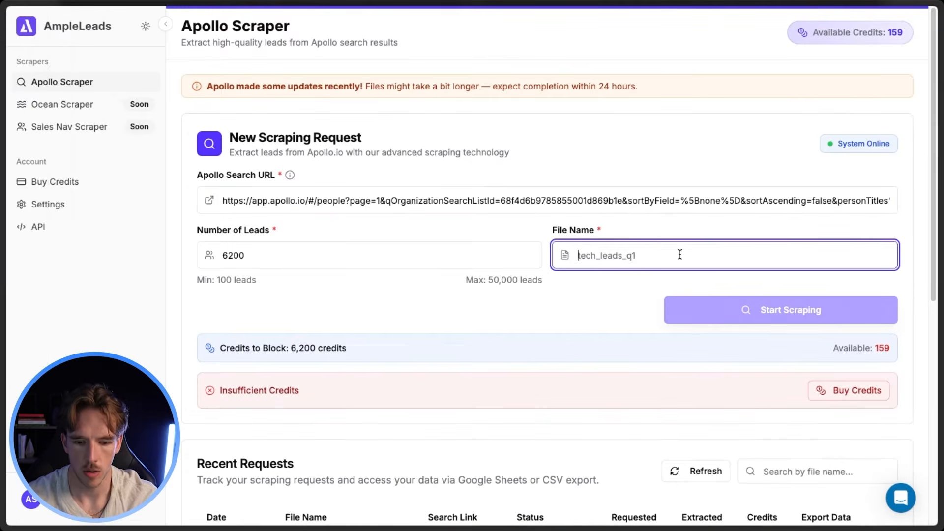
text(Short For)
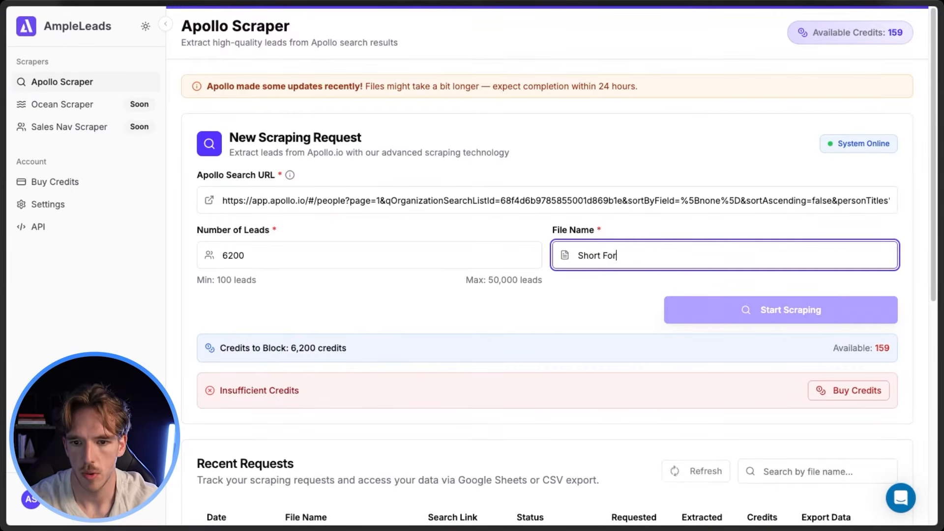
text(m Content Agencies)
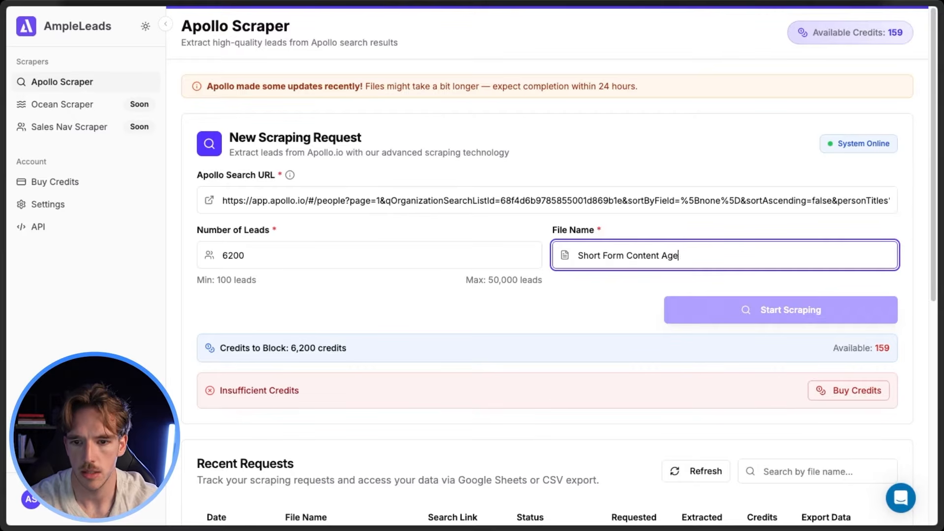
text( | 20-100)
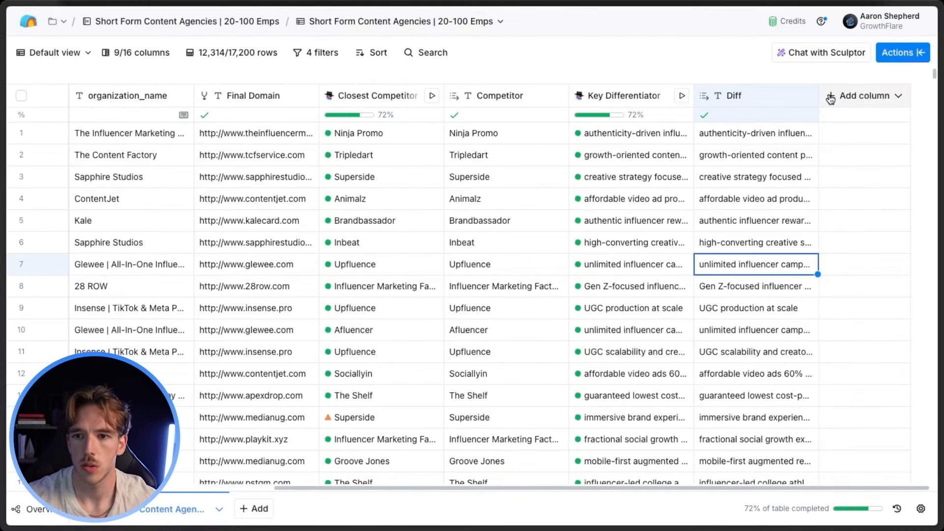
In Clay, add a Claygent enrichment column to the Short Form Content Agencies table
click(830, 100)
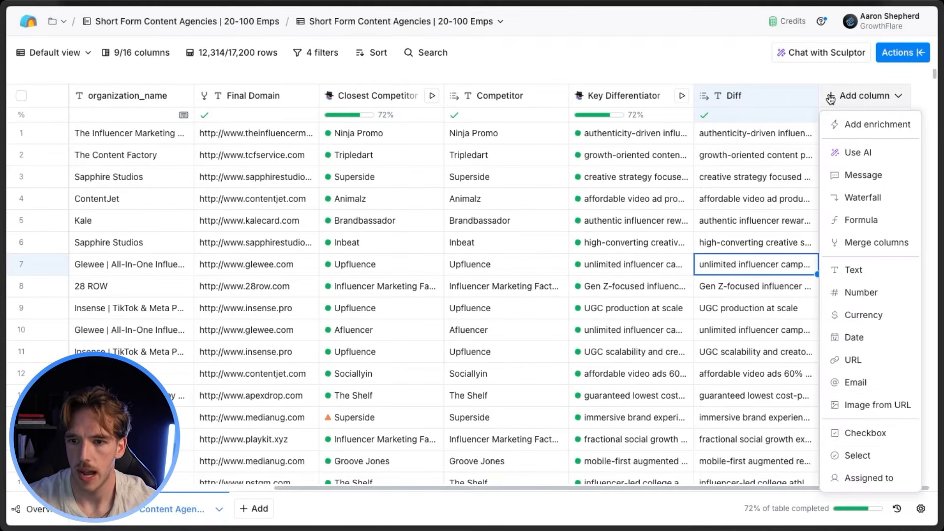
click(854, 124)
text(clayg)
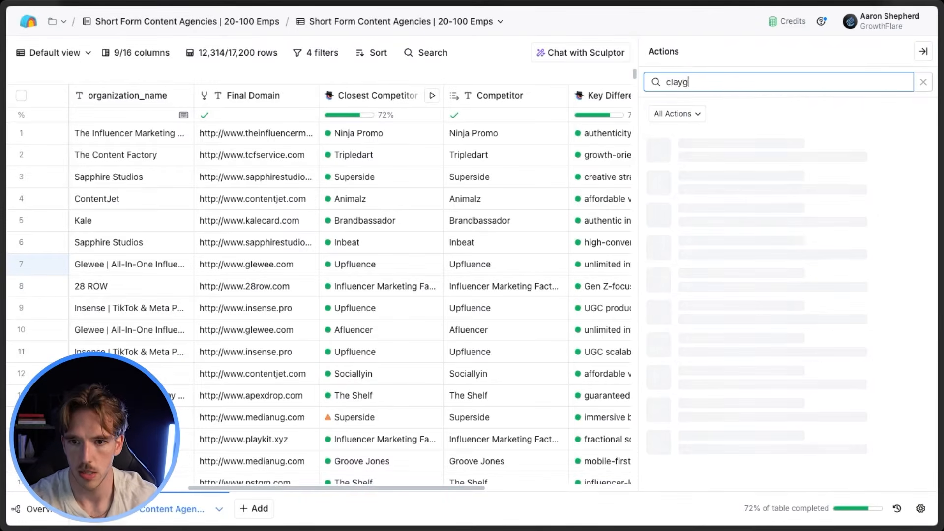
click(781, 158)
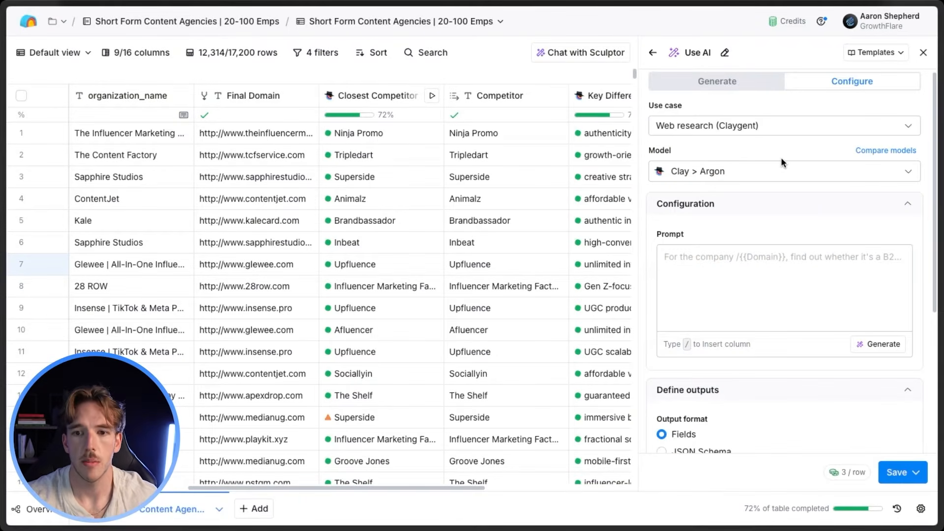
Keep the use case as Web research (Claygent) and set the model to OpenAI GPT 4o Mini
click(792, 135)
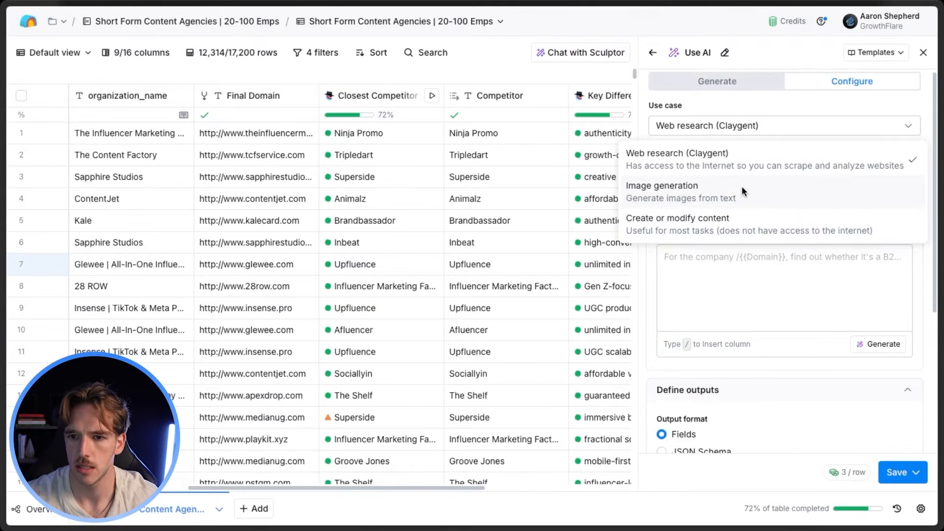
click(831, 105)
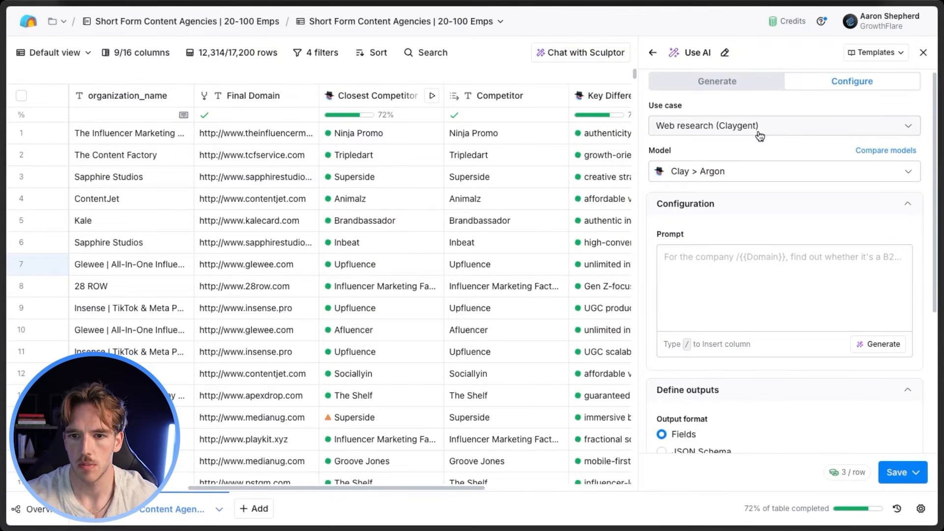
click(752, 171)
click(772, 388)
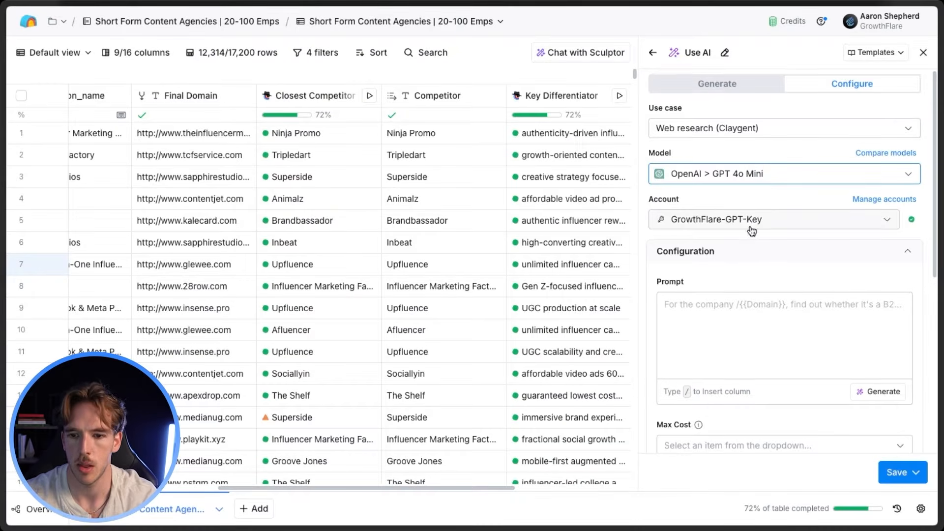
Examine the Claygent prompt generator without generating anything, and the max cost and output settings
scroll(752, 249, down, 3)
scroll(752, 250, down, 1)
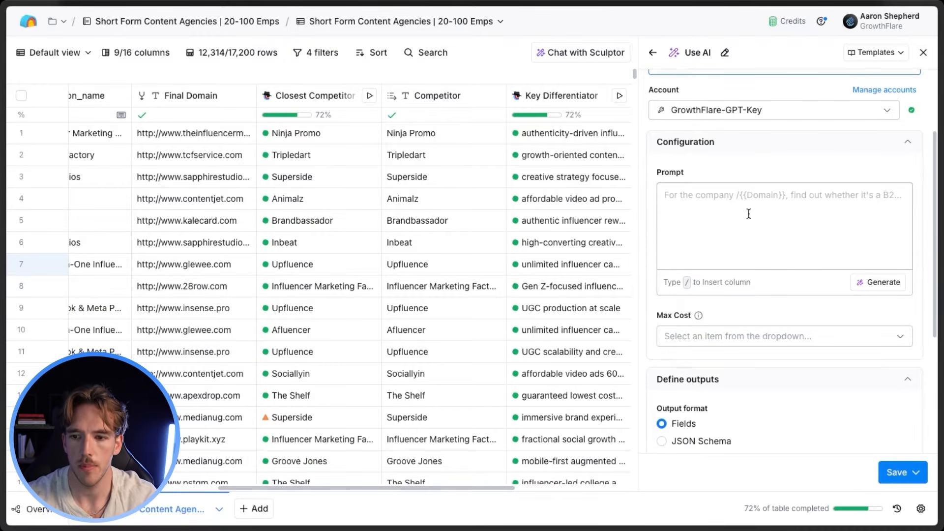
click(874, 284)
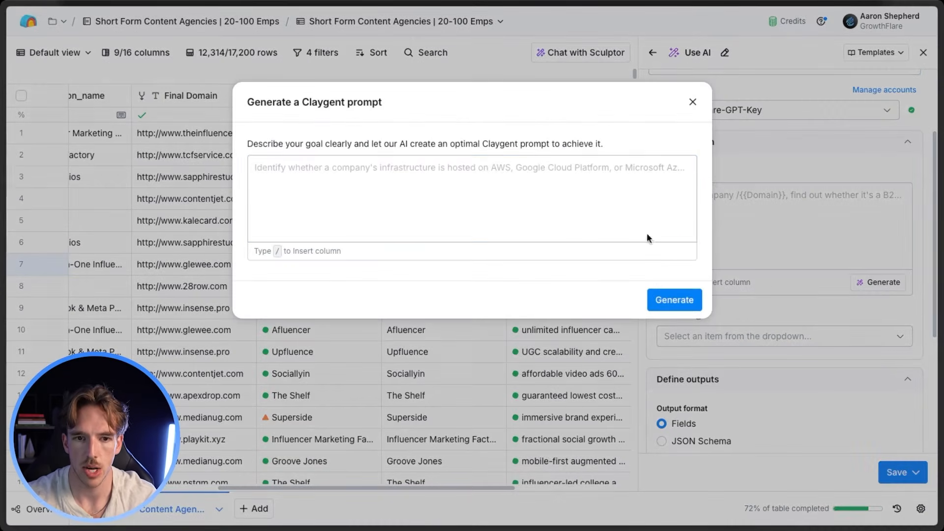
click(403, 194)
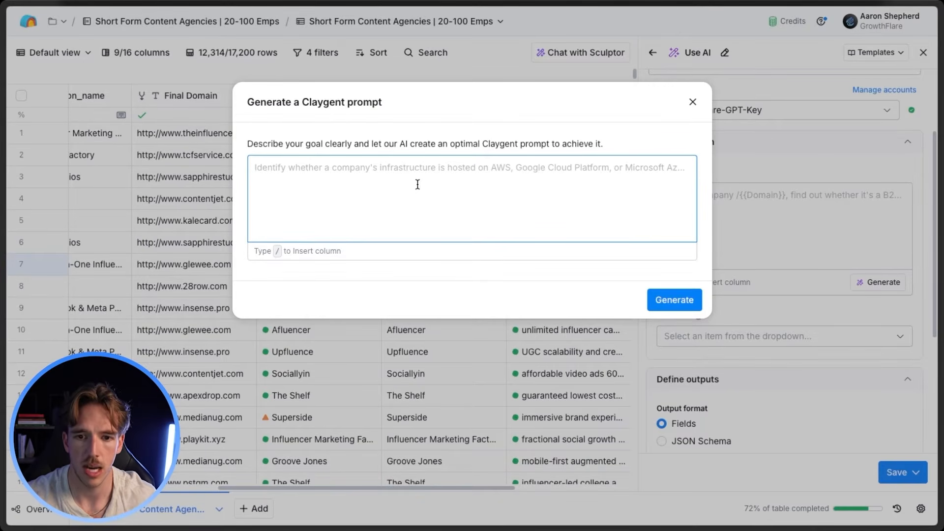
click(691, 107)
scroll(789, 312, down, 5)
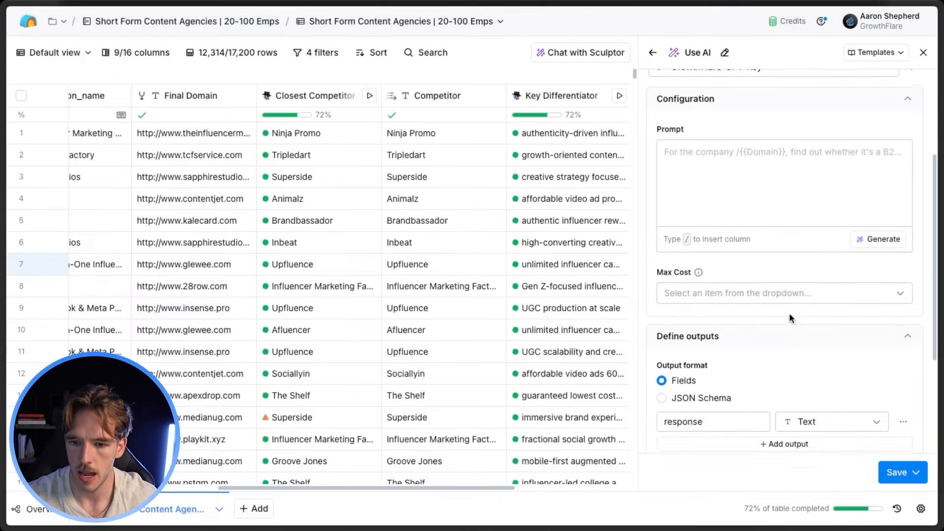
scroll(836, 300, down, 1)
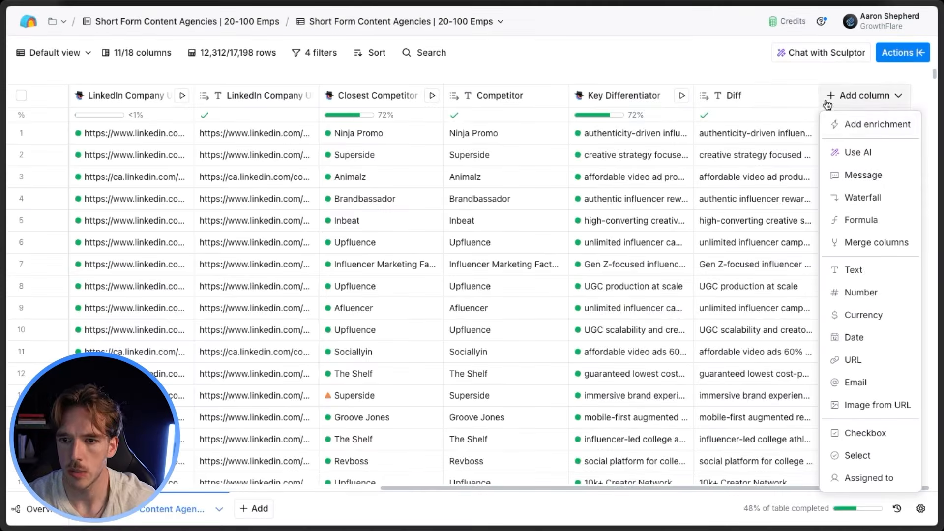
Start a new Use AI enrichment column and choose the Hiring Status template for it
click(865, 126)
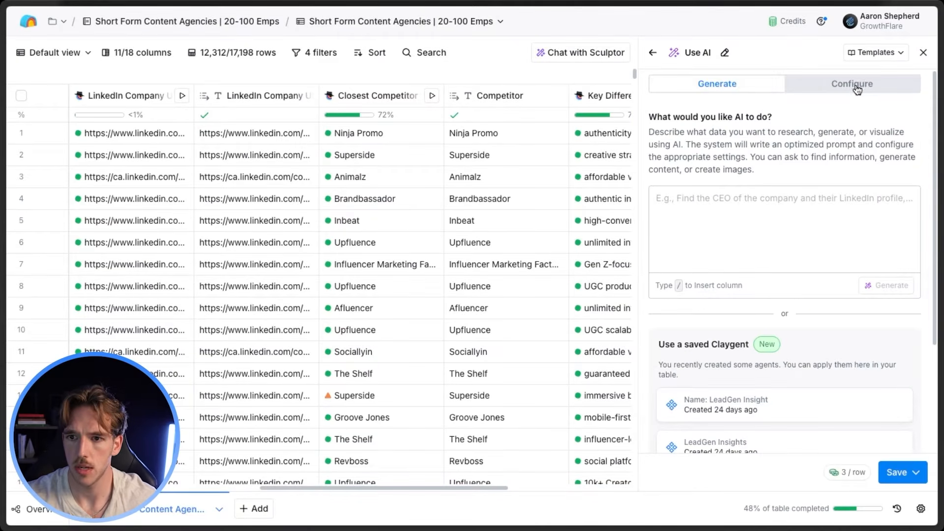
click(871, 60)
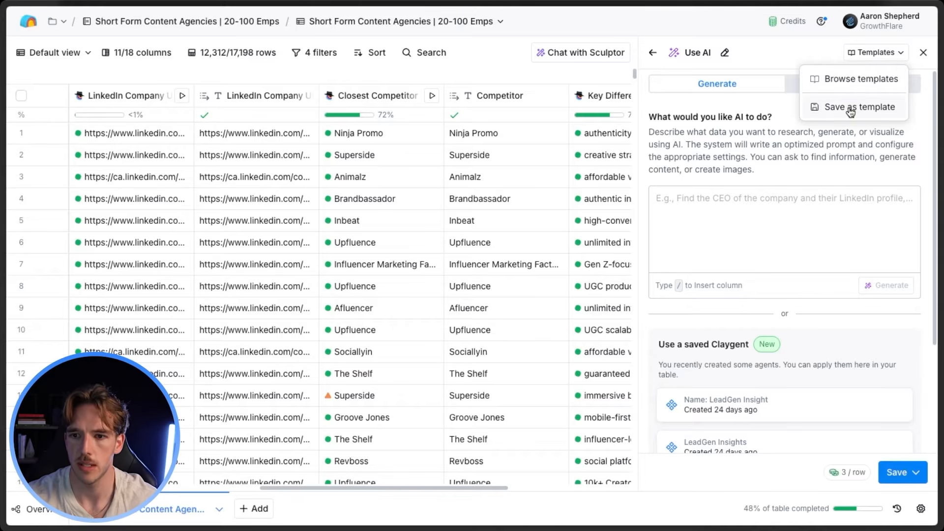
click(849, 79)
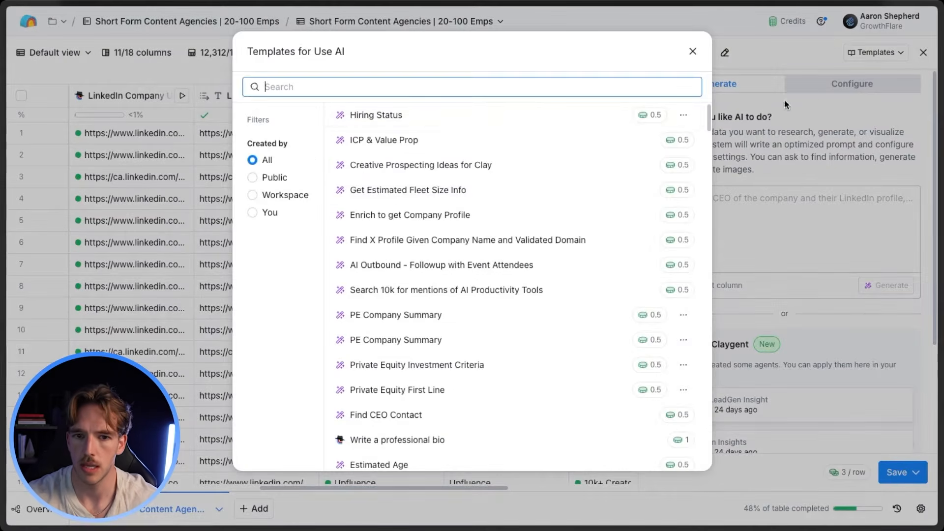
click(449, 116)
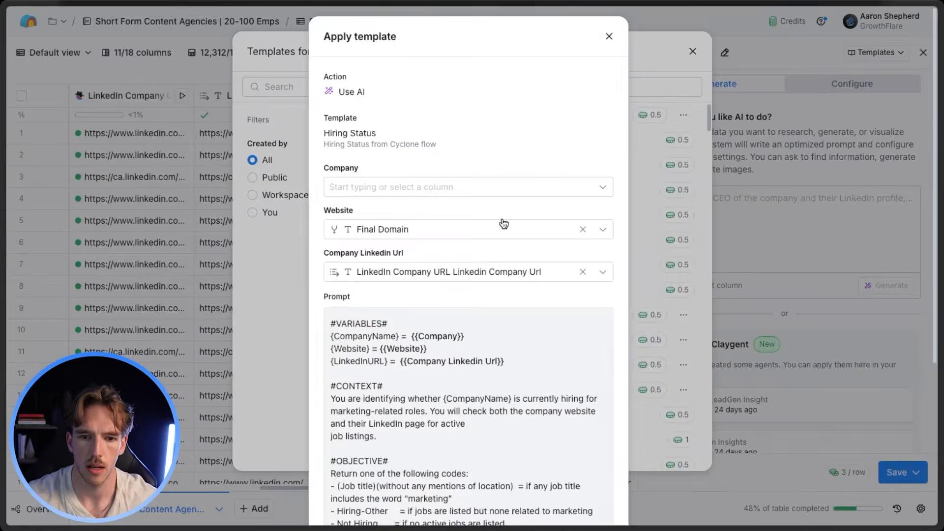
Map the template's Company variable to the organization_name column, check the prompt and apply the template
click(503, 191)
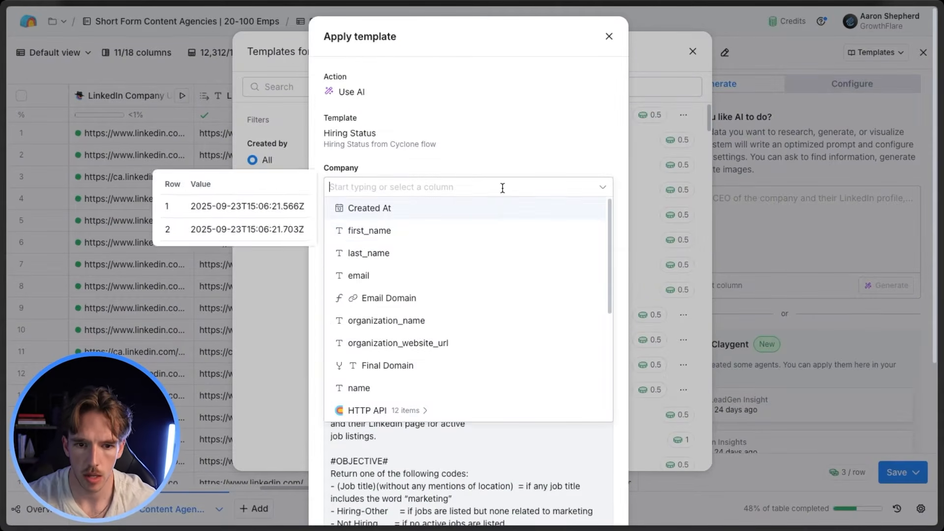
click(481, 297)
scroll(474, 223, down, 3)
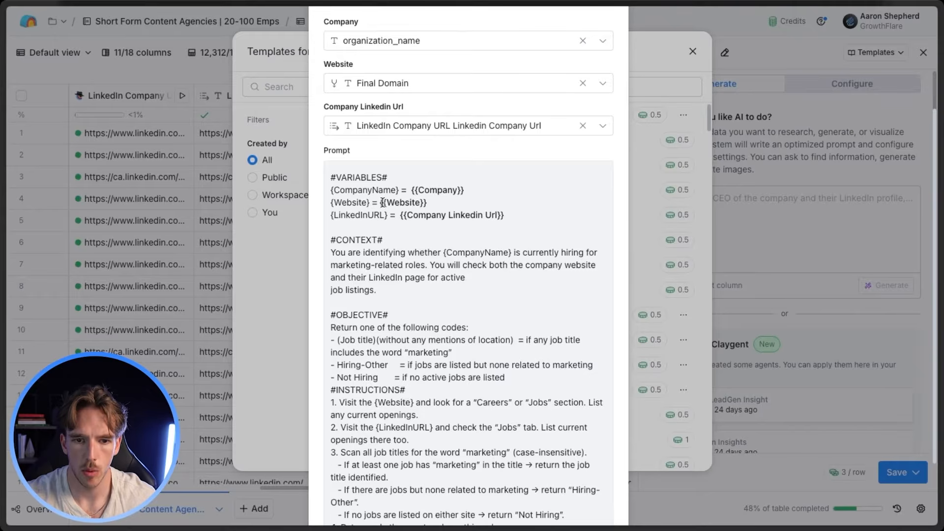
scroll(413, 223, down, 1)
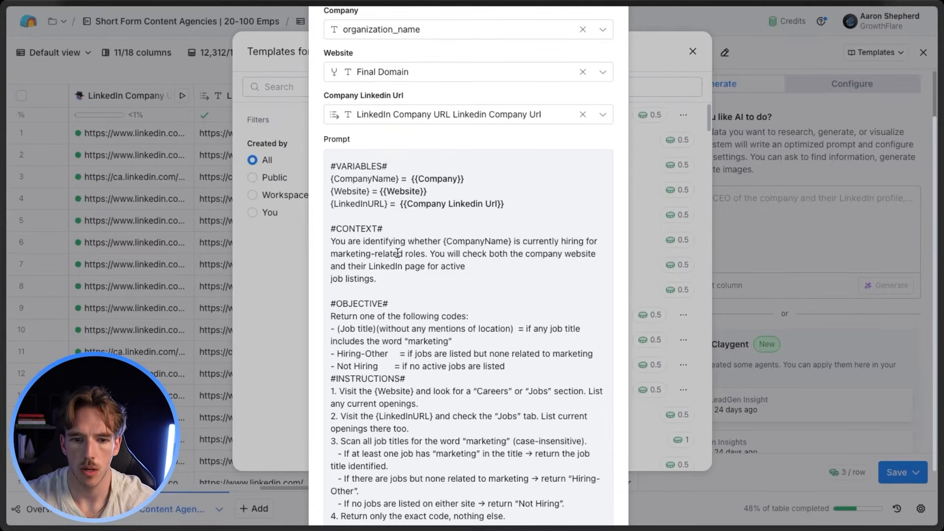
scroll(444, 250, down, 1)
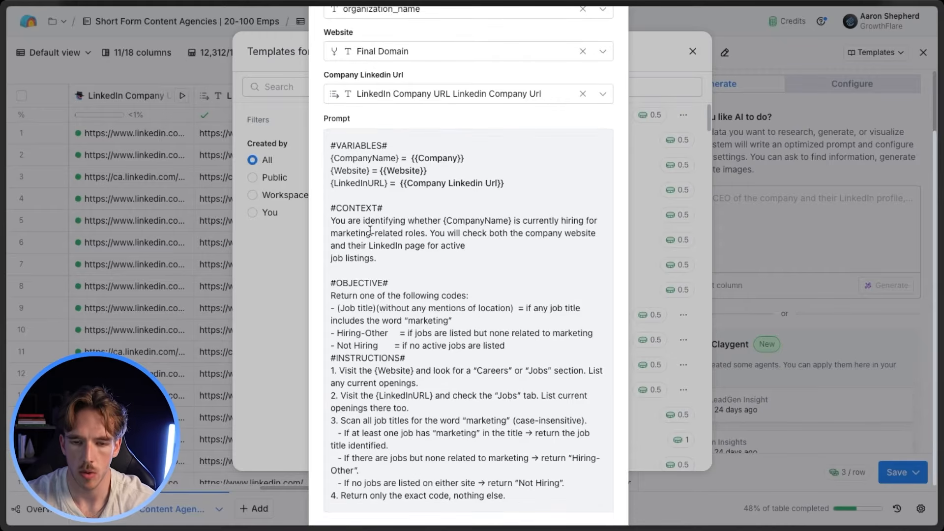
scroll(359, 229, down, 1)
scroll(359, 229, down, 2)
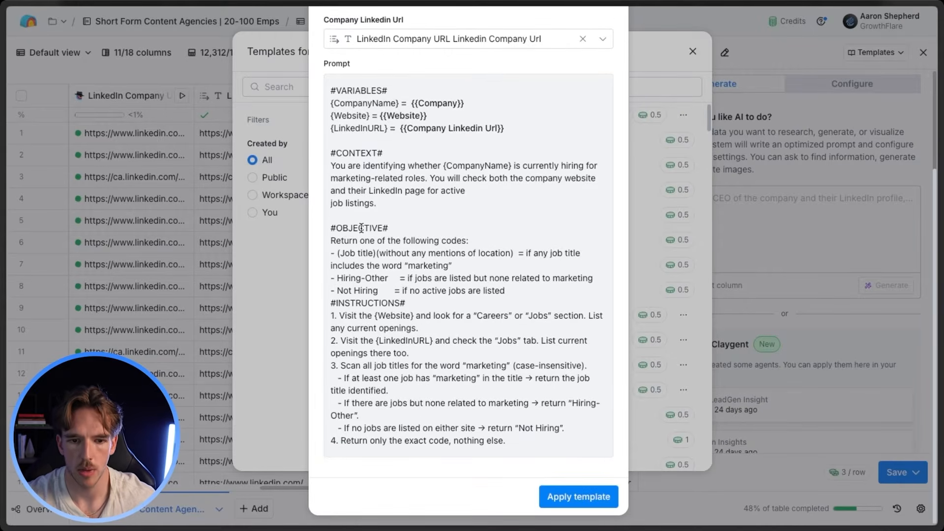
click(568, 495)
scroll(787, 325, down, 5)
scroll(758, 238, up, 10)
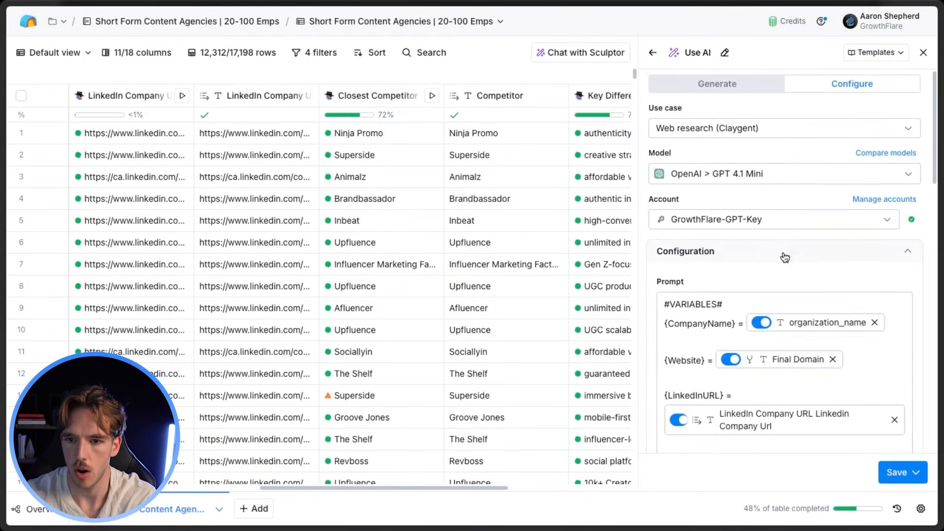
scroll(780, 268, down, 2)
scroll(780, 267, up, 3)
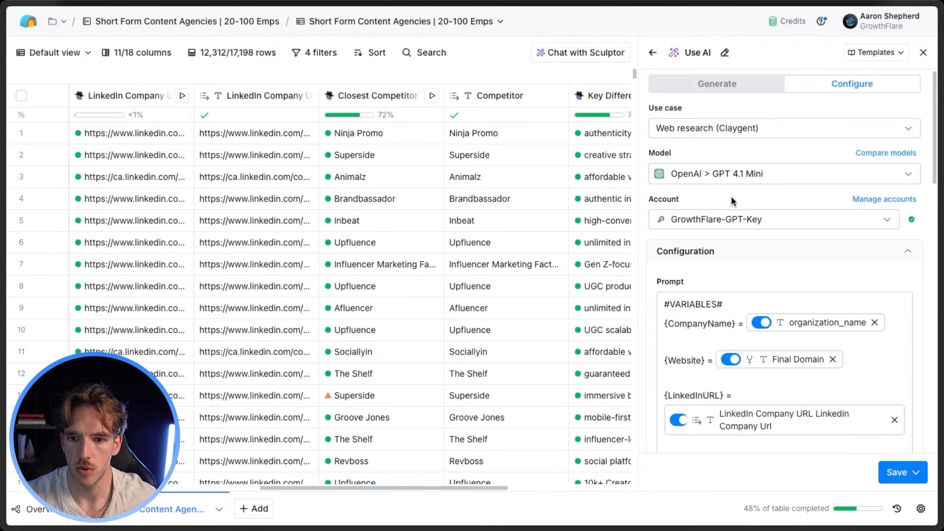
Look through the available AI models and their credit costs for the hiring status column
click(773, 175)
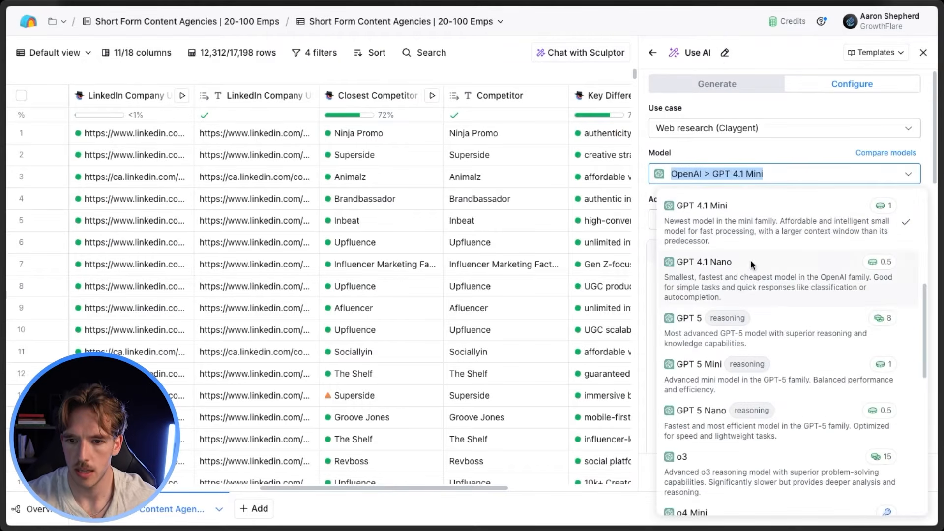
scroll(775, 326, down, 1)
scroll(774, 335, up, 5)
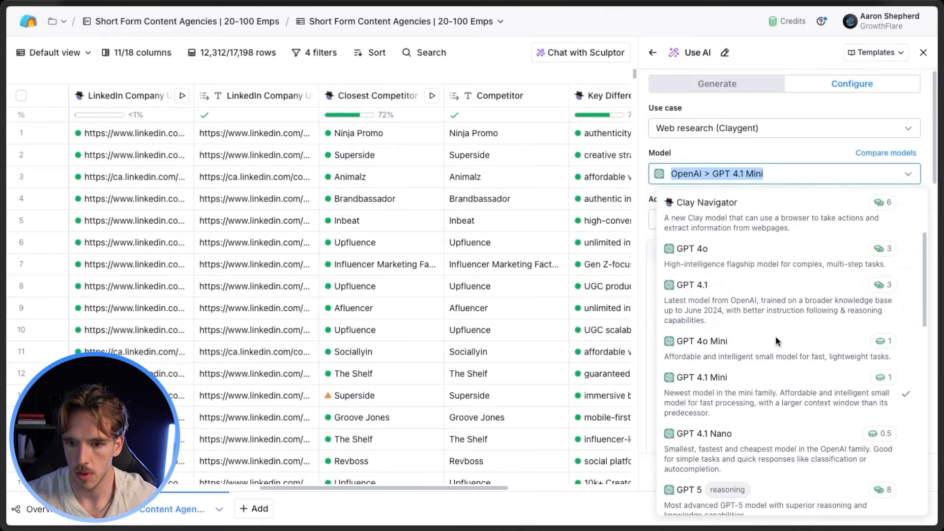
click(803, 177)
click(807, 192)
Check the hiring status prompt's objective and instructions, save the column and run it on 10 rows
scroll(842, 304, down, 8)
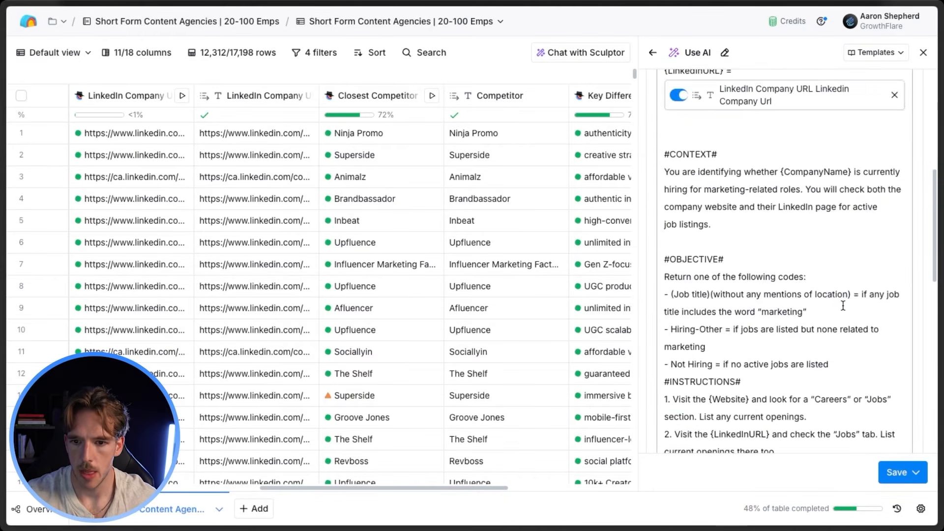
scroll(806, 219, down, 2)
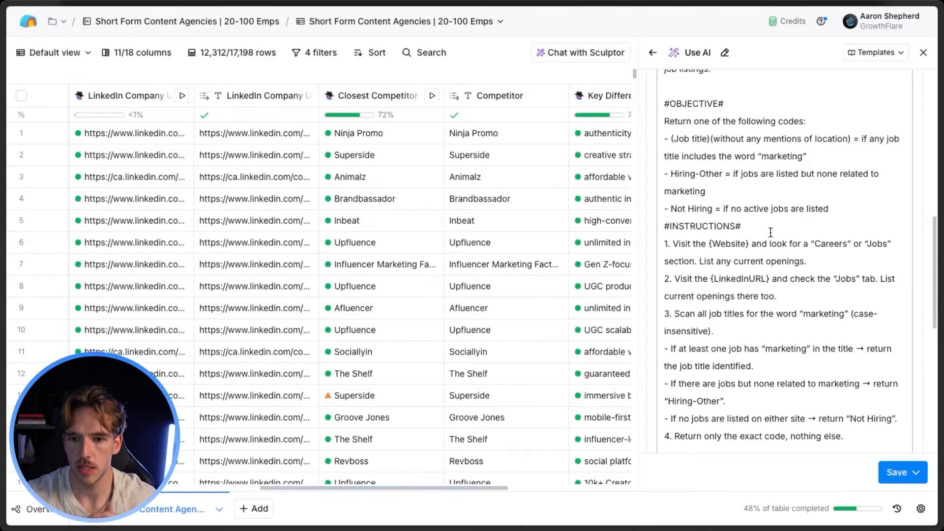
scroll(774, 230, down, 3)
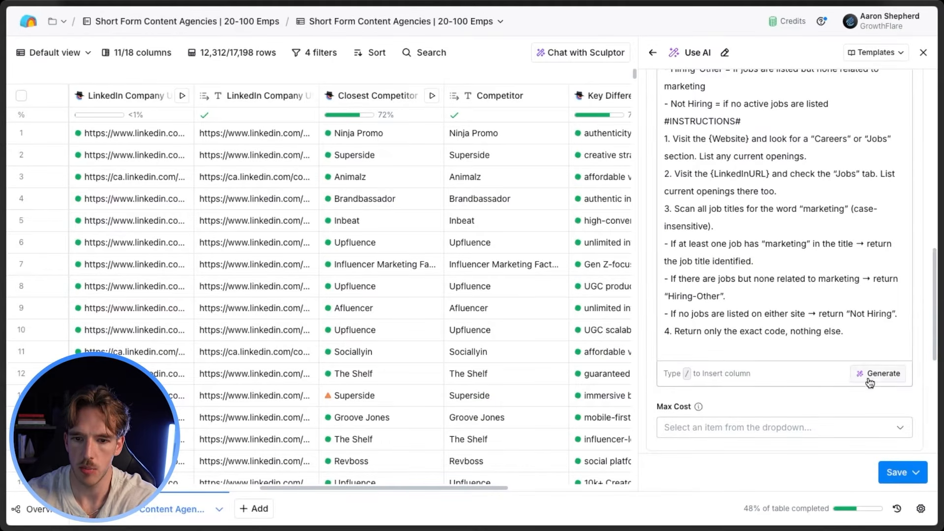
click(896, 473)
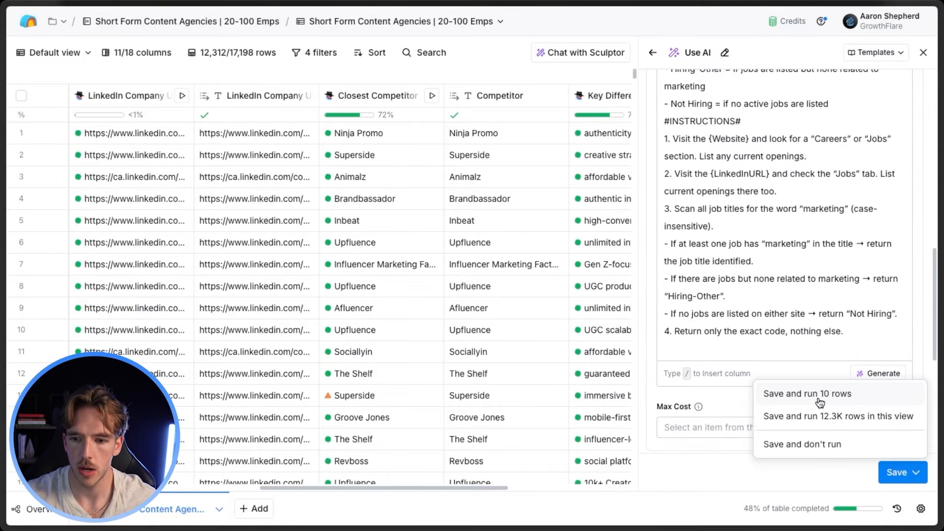
click(818, 396)
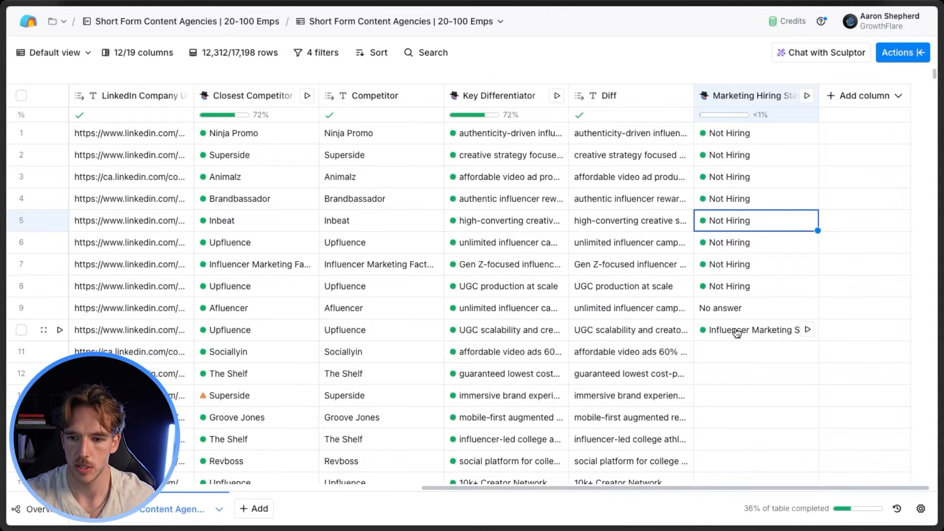
Reopen the Marketing Hiring Status column's settings, examine the prompt instructions on website, LinkedIn and job title checks, and close them without changes
click(743, 94)
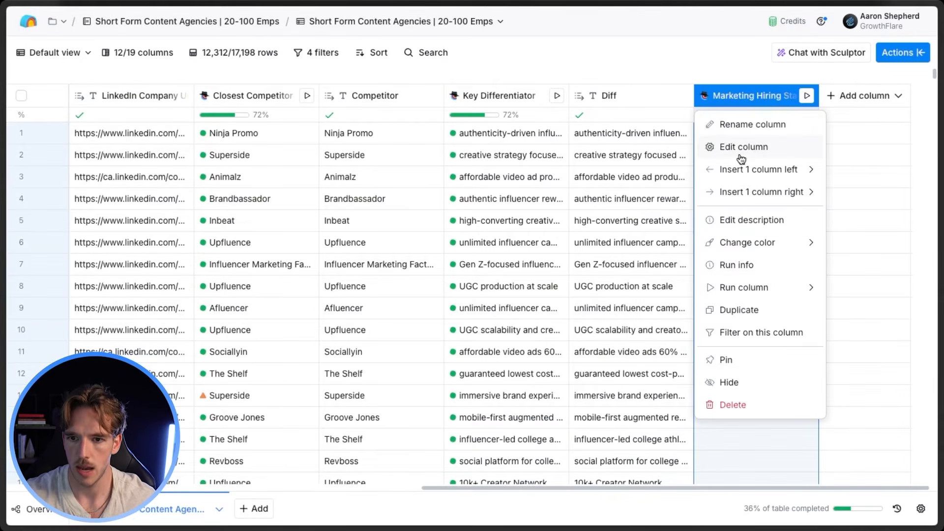
click(741, 150)
scroll(770, 310, down, 5)
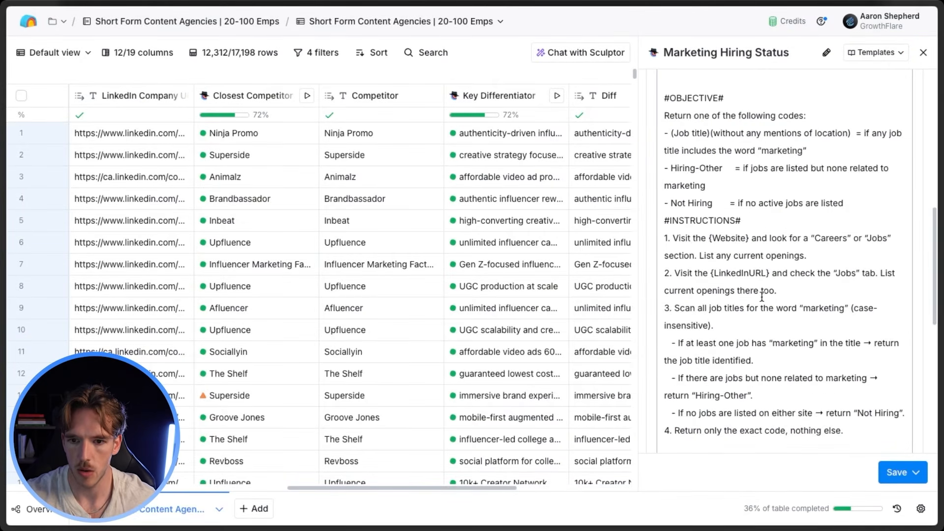
drag(679, 239, 875, 252)
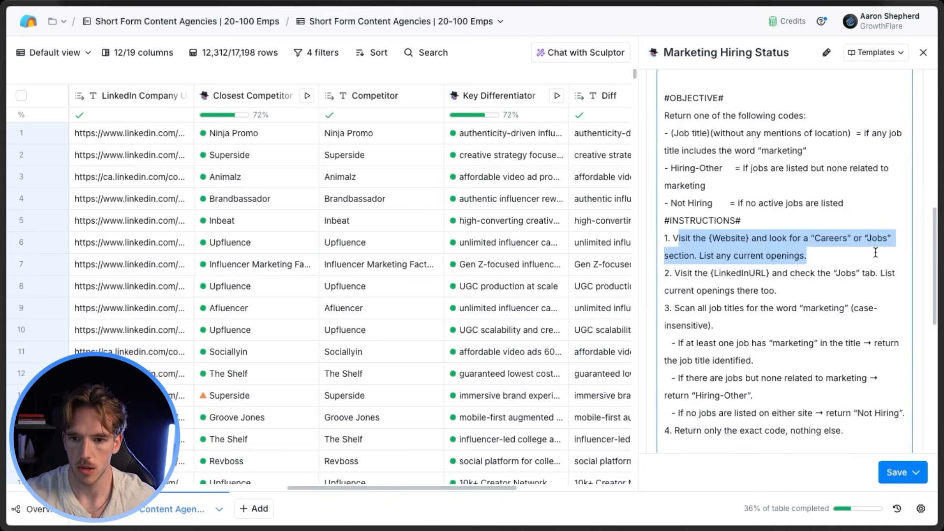
click(731, 275)
drag(675, 272, 819, 289)
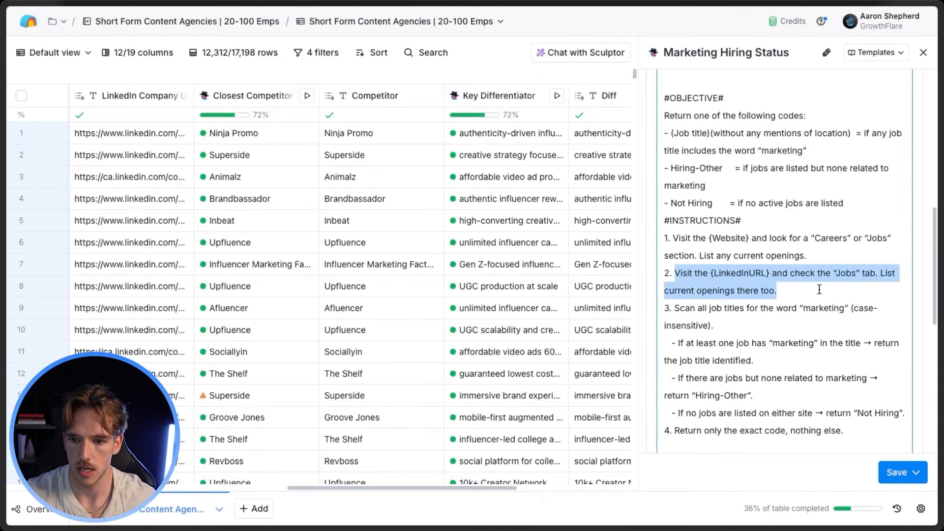
click(800, 287)
drag(677, 308, 777, 320)
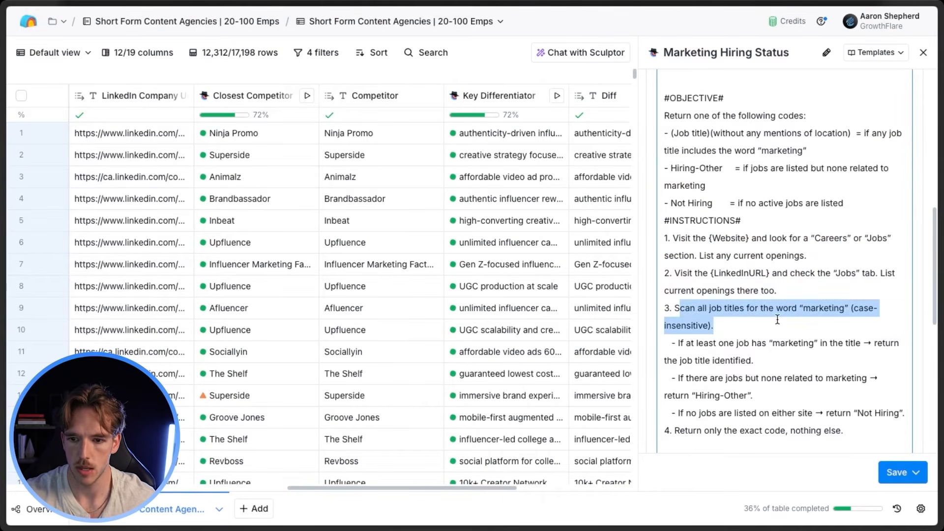
click(770, 305)
click(923, 53)
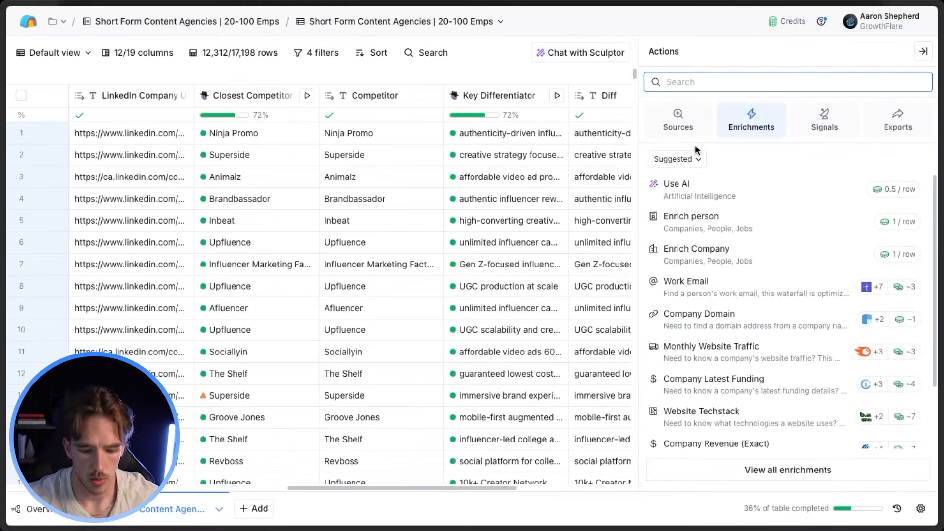
Start another Use AI enrichment column from the saved case study template, with OpenAI GPT 4o Mini as the model
text(clayg)
key(BackSpace)
key(BackSpace)
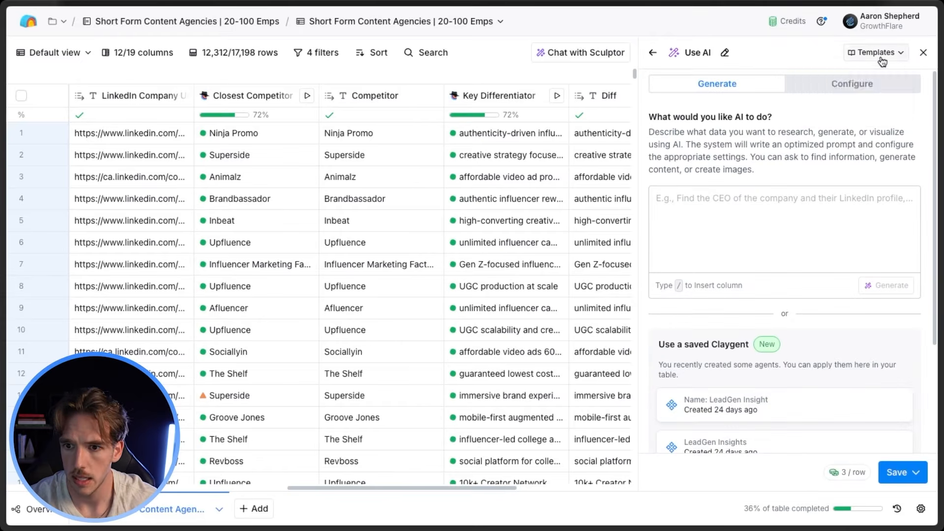
click(880, 58)
click(857, 78)
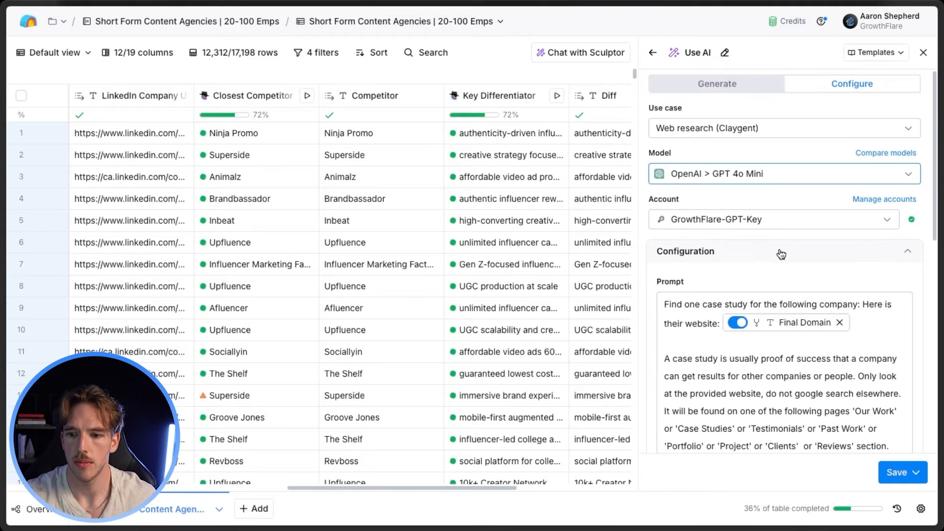
Examine the case study prompt, its prompt generator without generating anything, and the model, output and run settings
scroll(781, 261, down, 1)
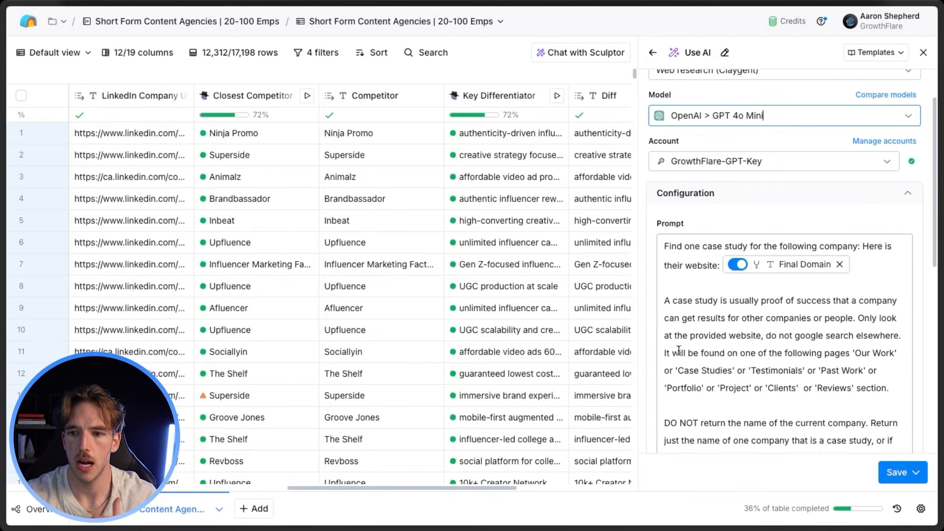
scroll(724, 354, down, 2)
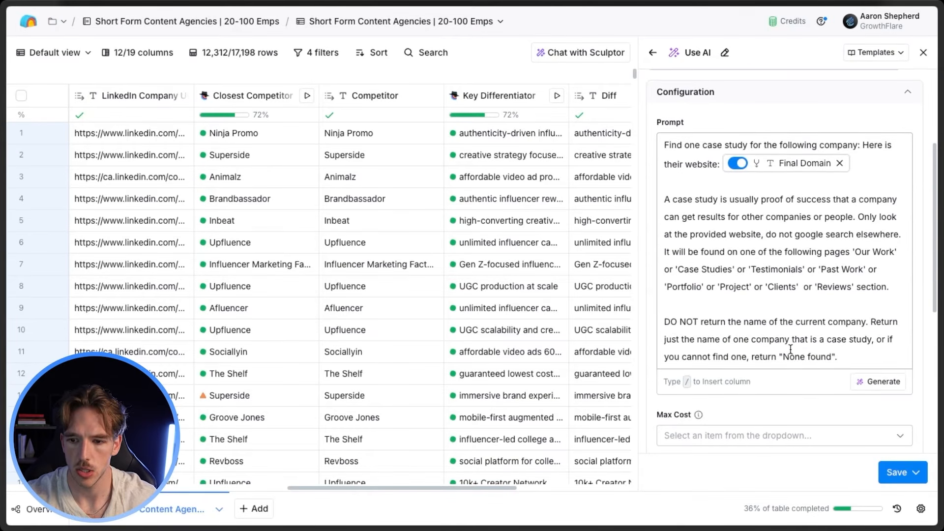
click(879, 382)
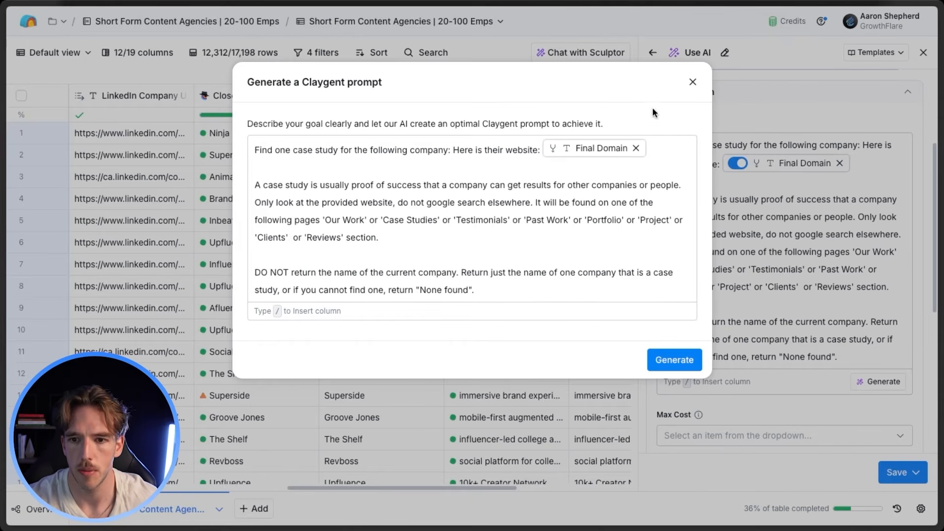
click(692, 82)
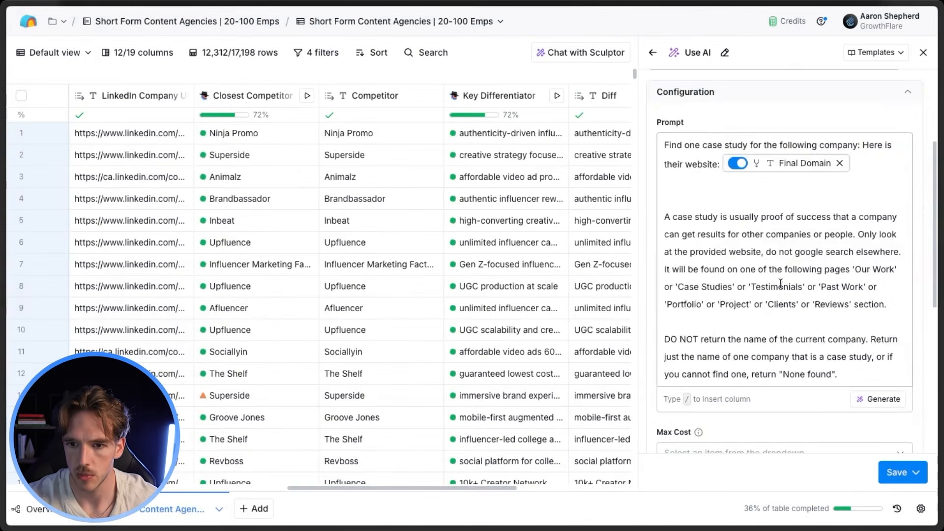
scroll(737, 317, up, 3)
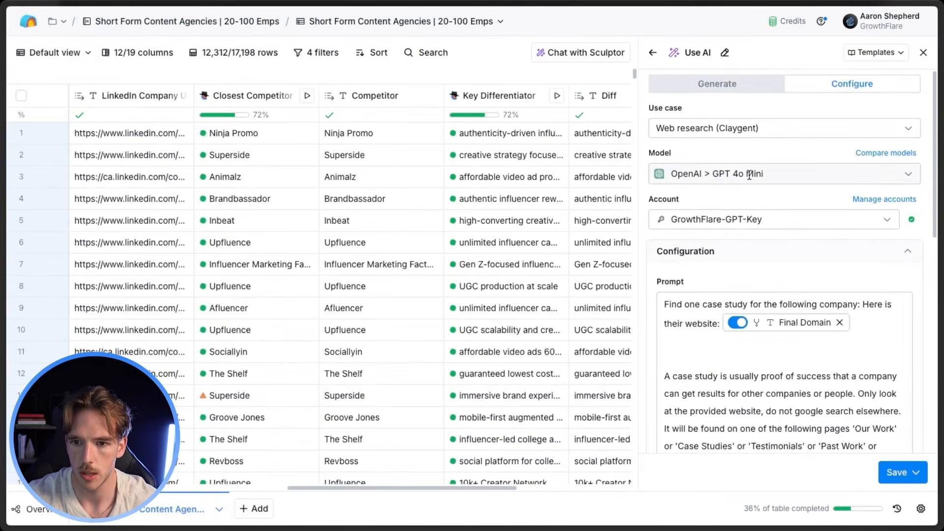
scroll(742, 193, down, 10)
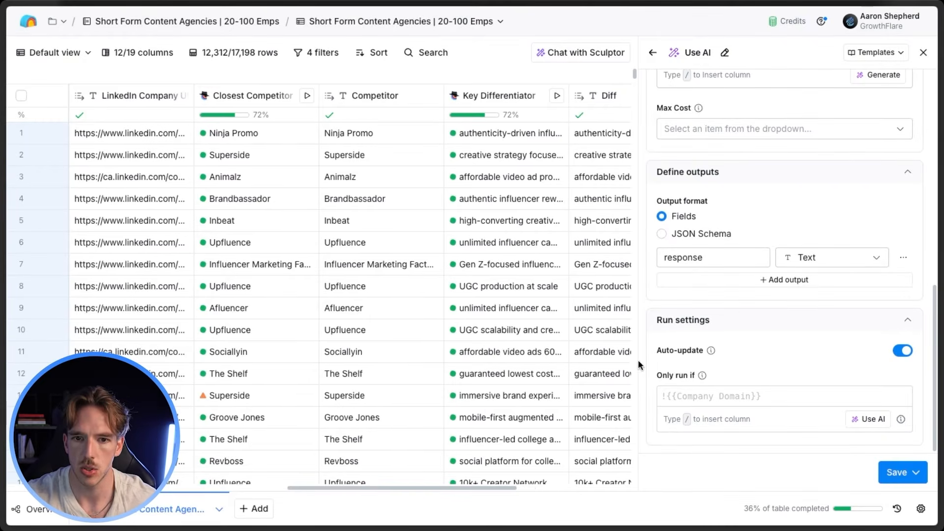
Generate a run condition so the case study column only runs if the Marketing Hiring Status response is equal to not hiring or not found
scroll(625, 355, right, 8)
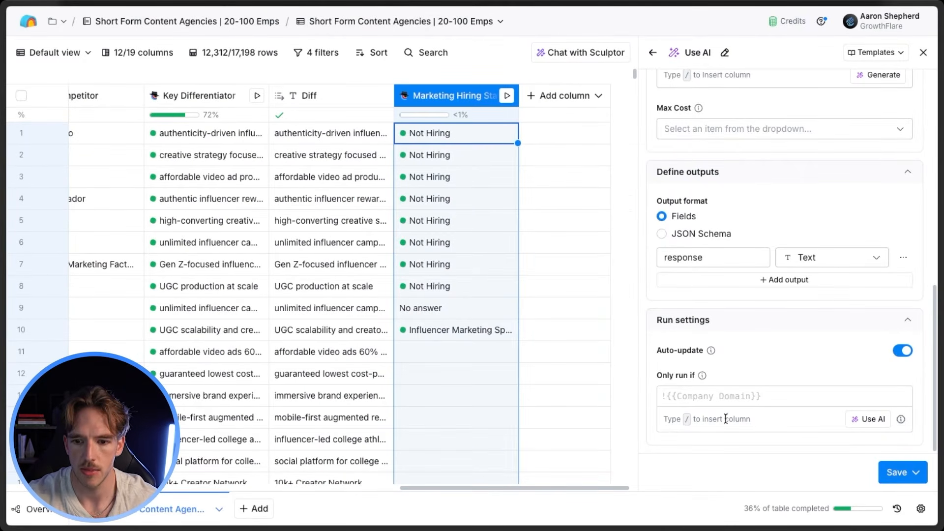
click(708, 396)
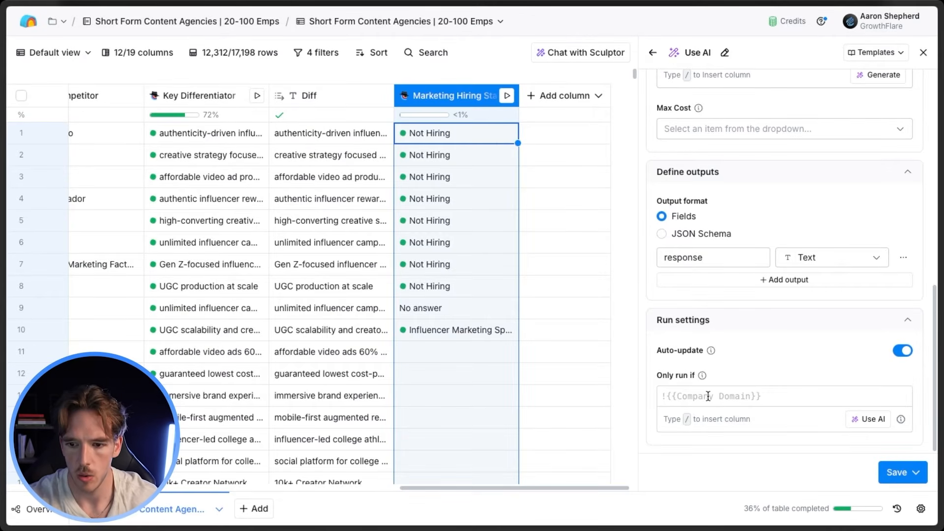
click(855, 422)
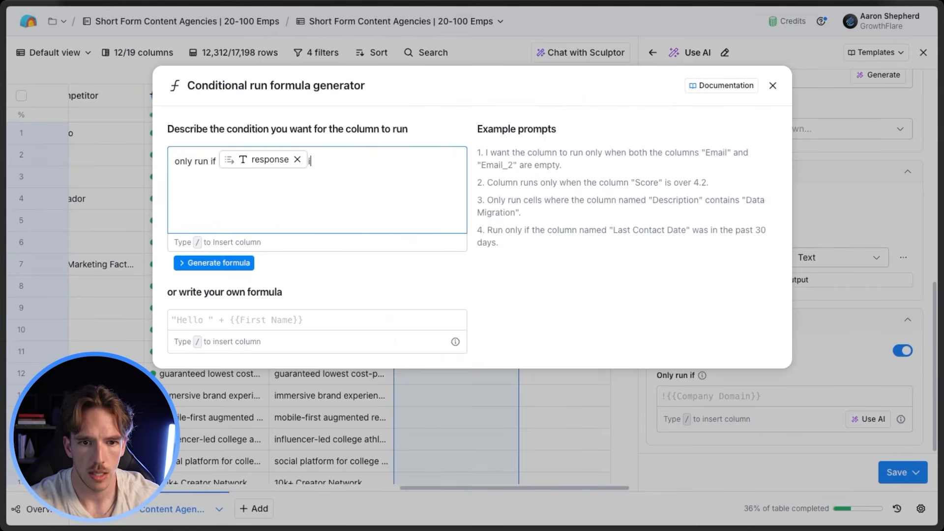
text(is equal to n)
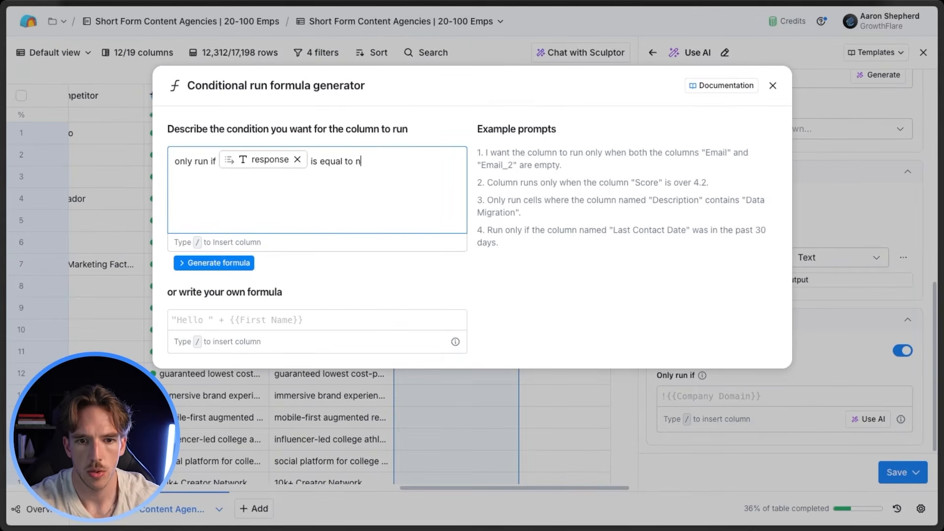
text(ot hiring or )
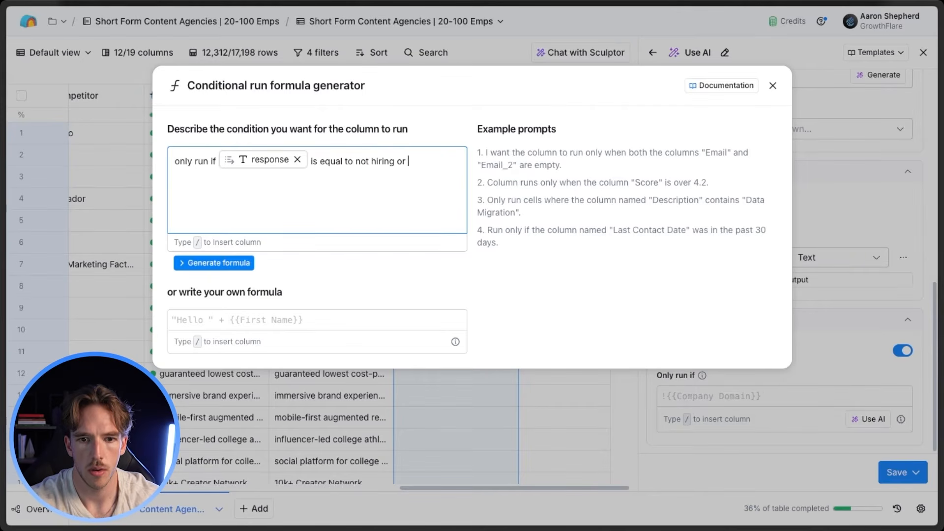
text(not found)
key(Return)
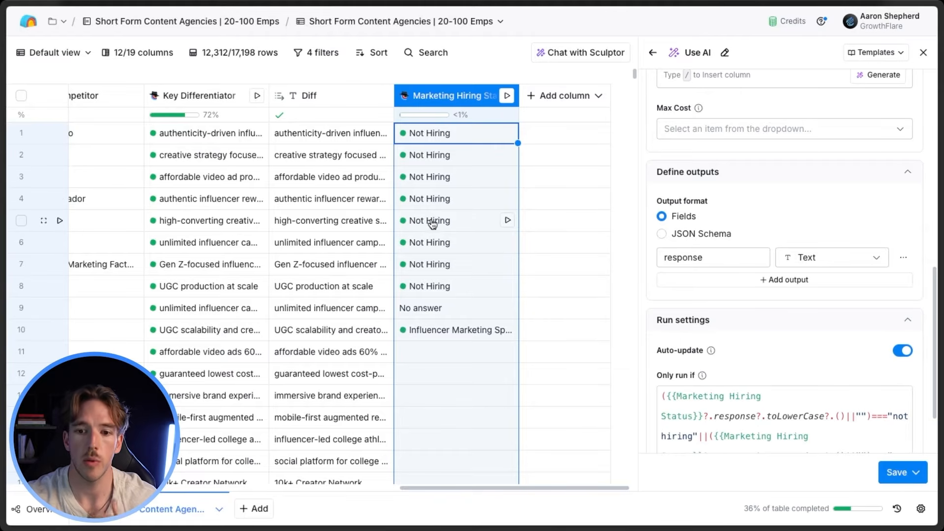
Save the case study column with its run condition and run it on 10 rows
scroll(787, 345, down, 2)
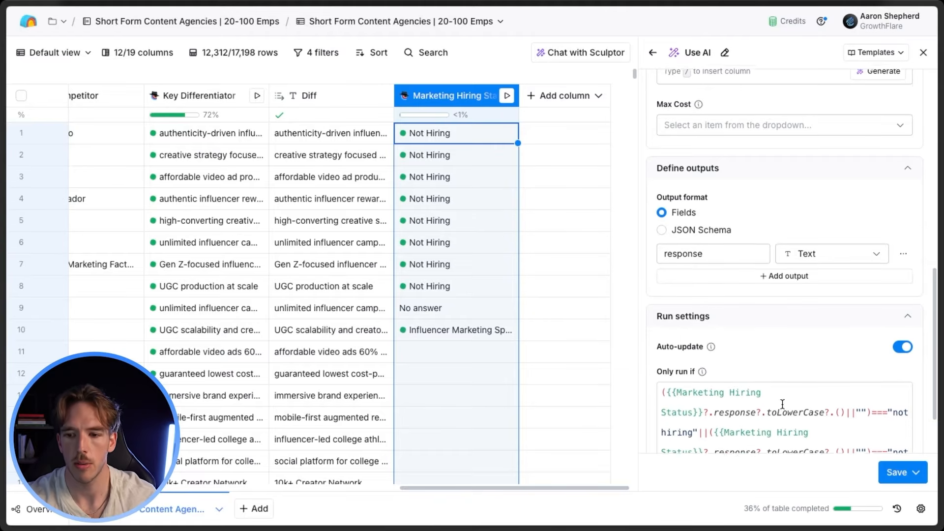
click(890, 475)
click(815, 396)
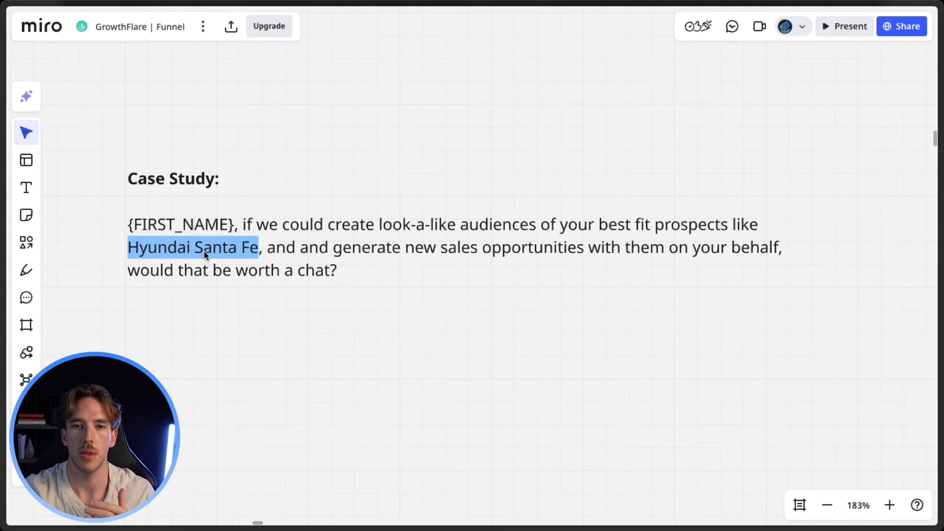
View the Case Study message on the Miro board and examine the contact and research columns of the Private Equity master list in Clay
click(141, 244)
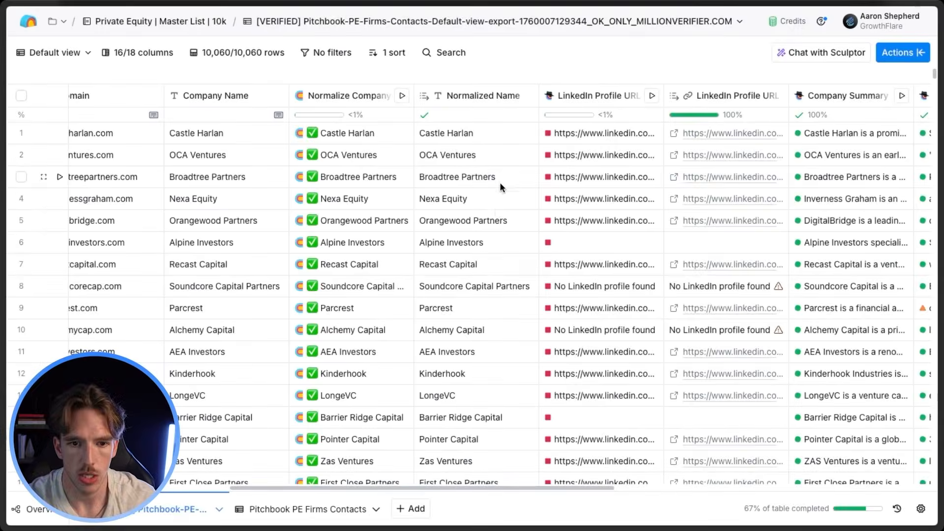
scroll(426, 223, right, 1)
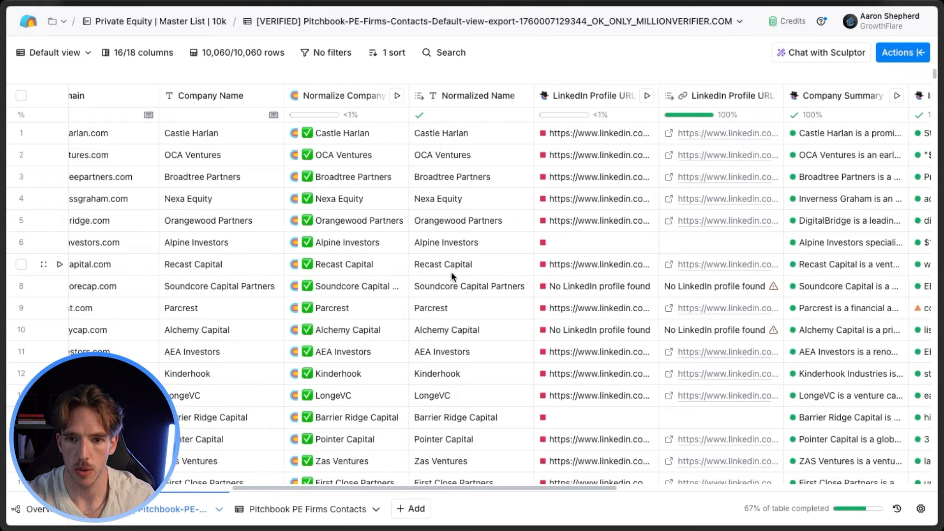
scroll(477, 219, right, 1)
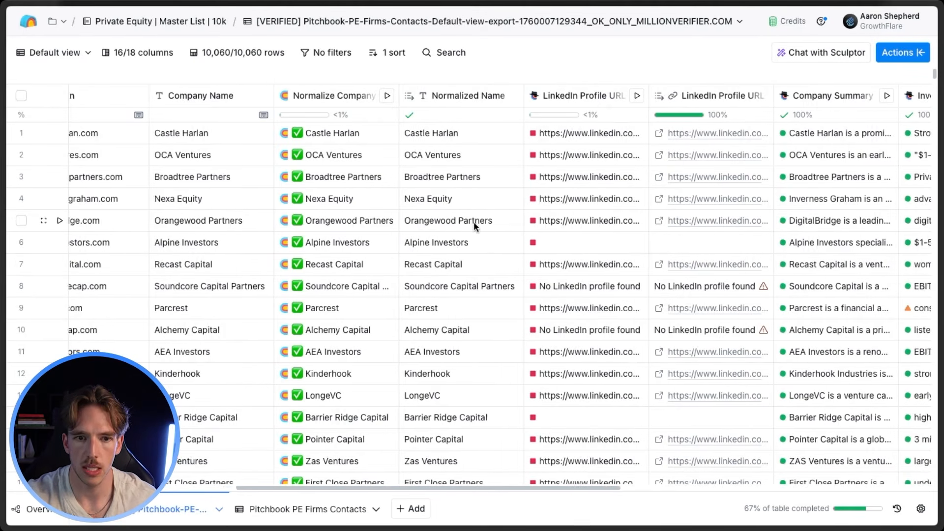
scroll(467, 220, left, 10)
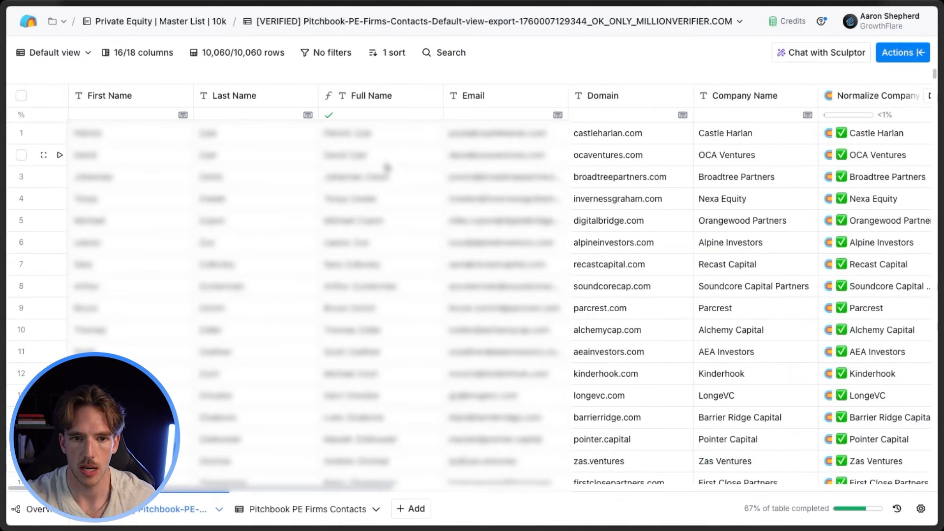
scroll(612, 290, right, 10)
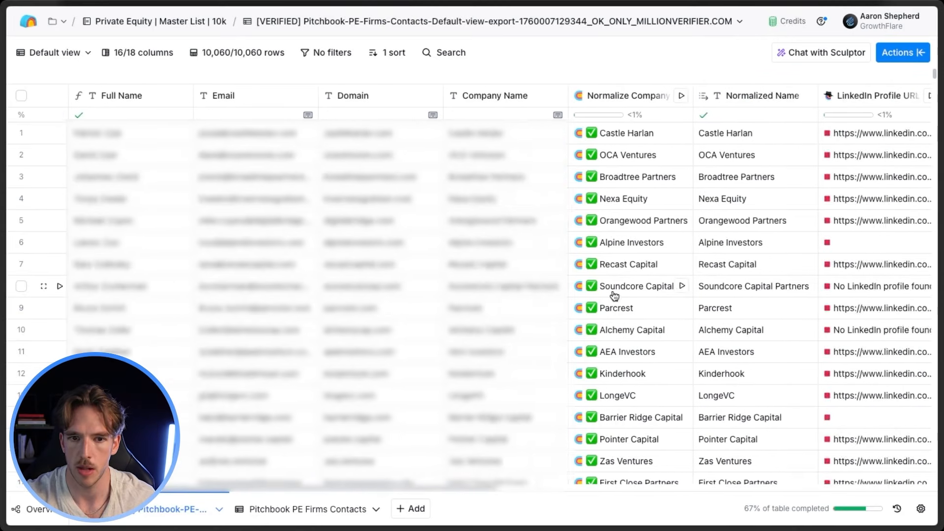
scroll(612, 290, right, 2)
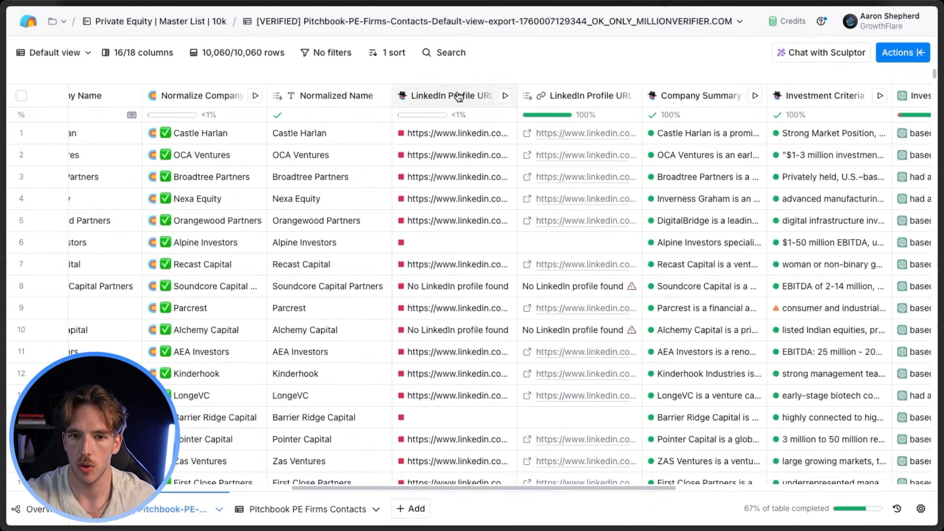
Examine the Company Summary column's Claygent settings and its full prompt, from the task to the list of what not to do
scroll(659, 283, right, 4)
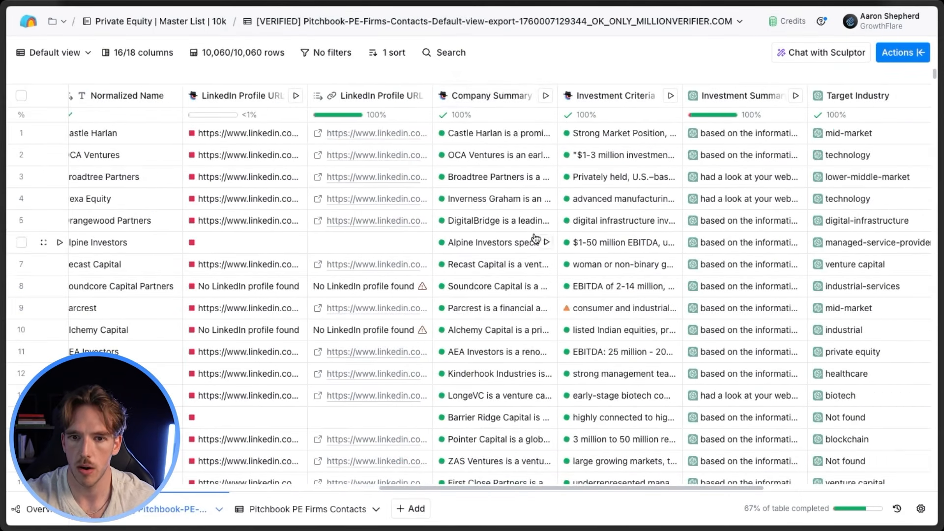
click(510, 97)
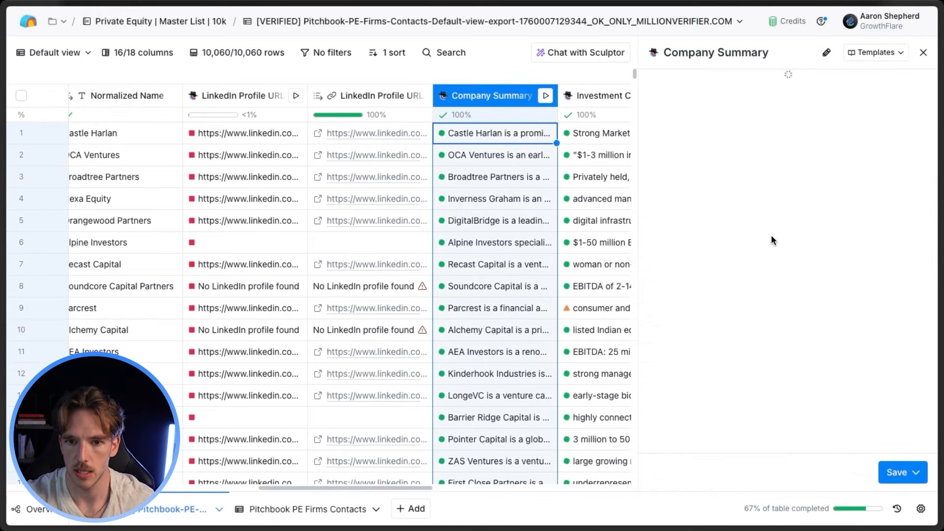
scroll(732, 246, down, 1)
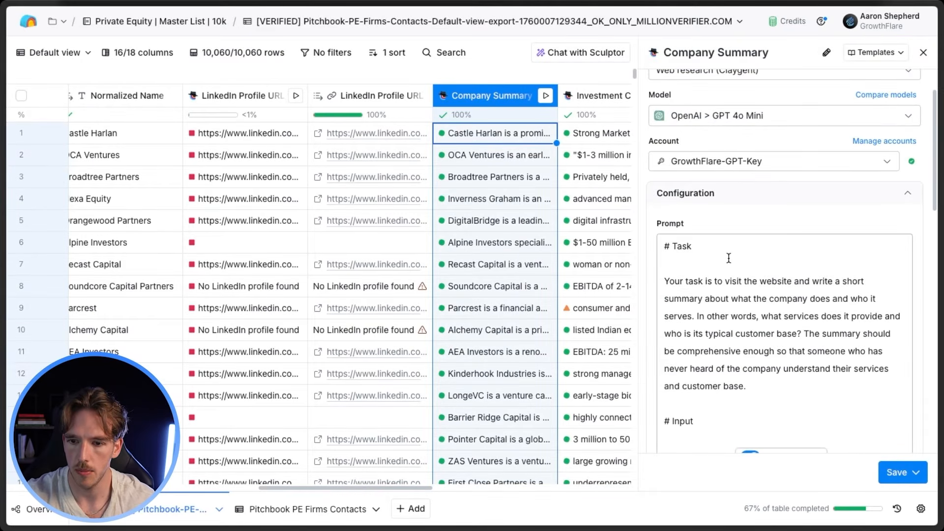
scroll(729, 259, down, 1)
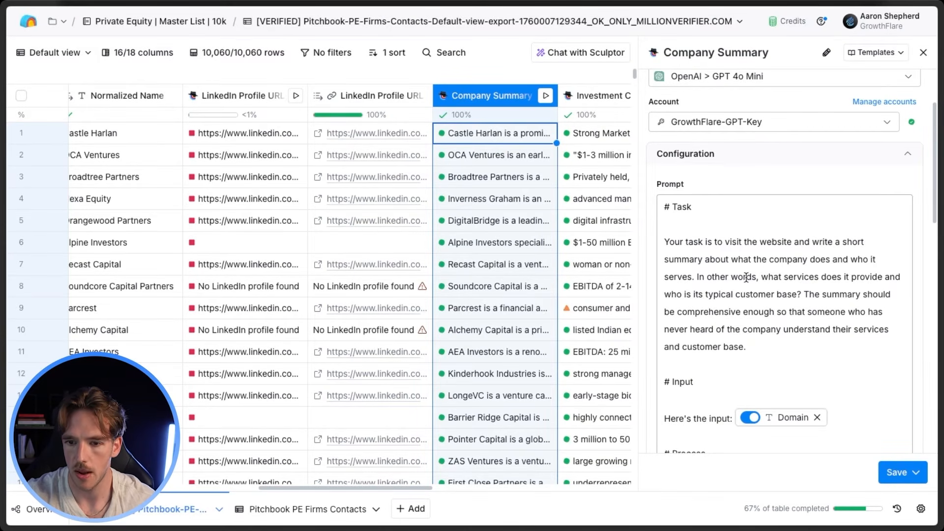
scroll(725, 289, down, 1)
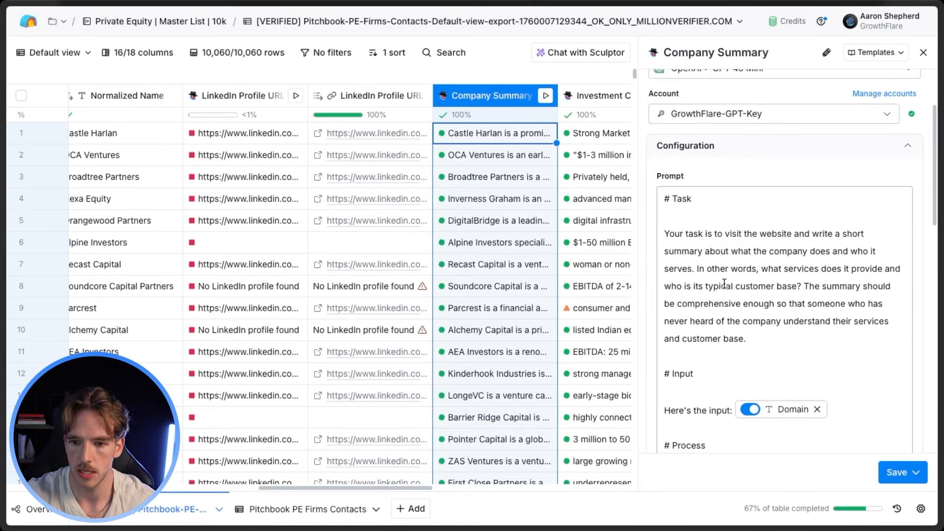
scroll(724, 284, down, 5)
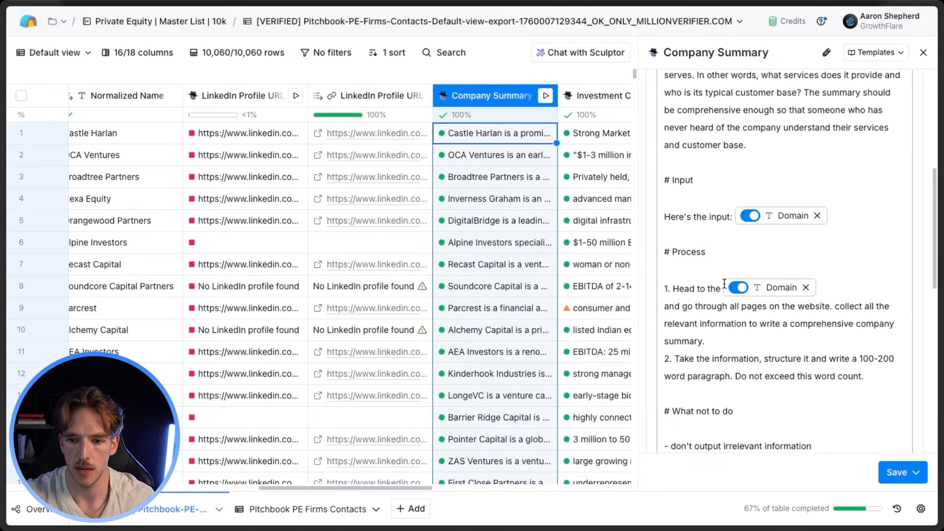
scroll(724, 284, down, 4)
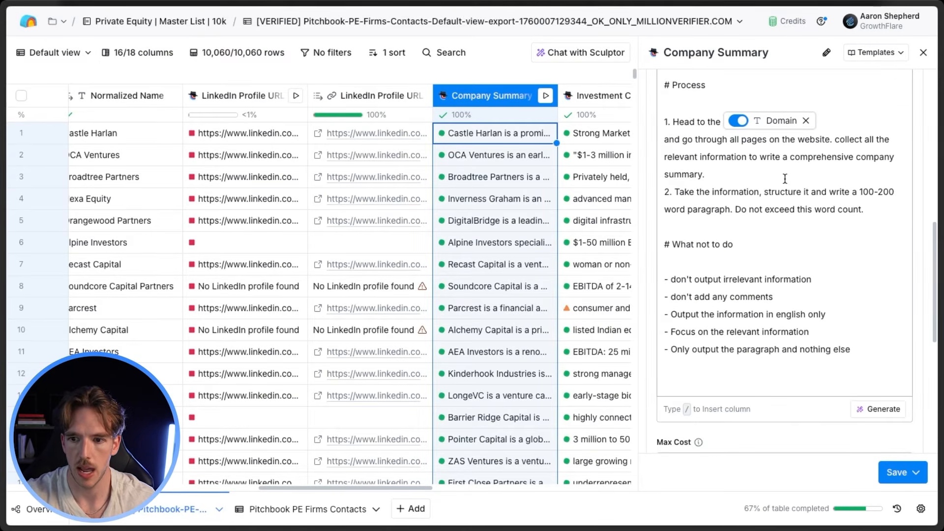
click(924, 53)
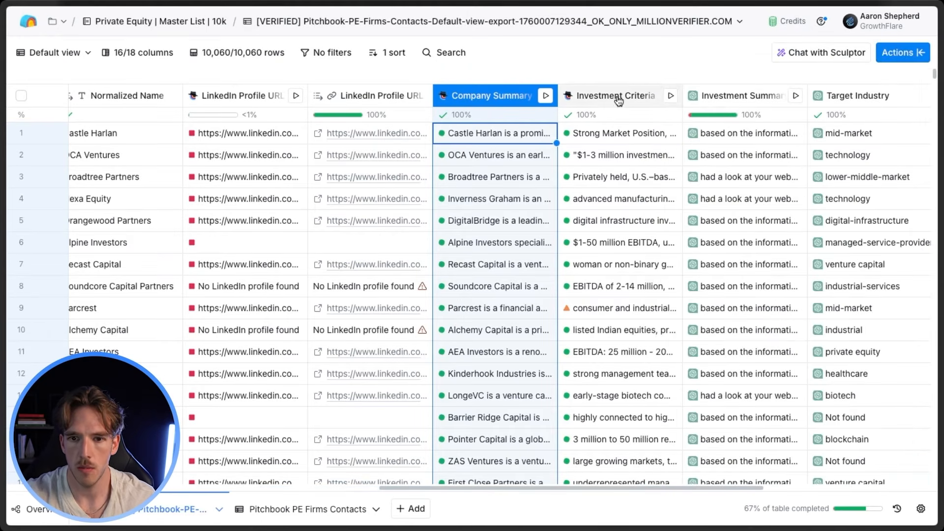
Examine the Investment Criteria column's prompt, including the website pages to search, the output example and the other instructions
click(637, 96)
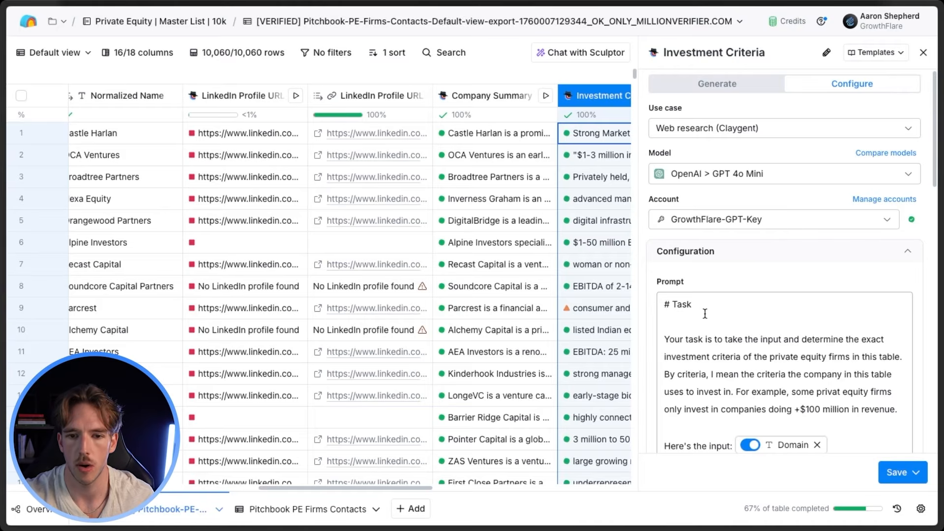
scroll(743, 311, down, 1)
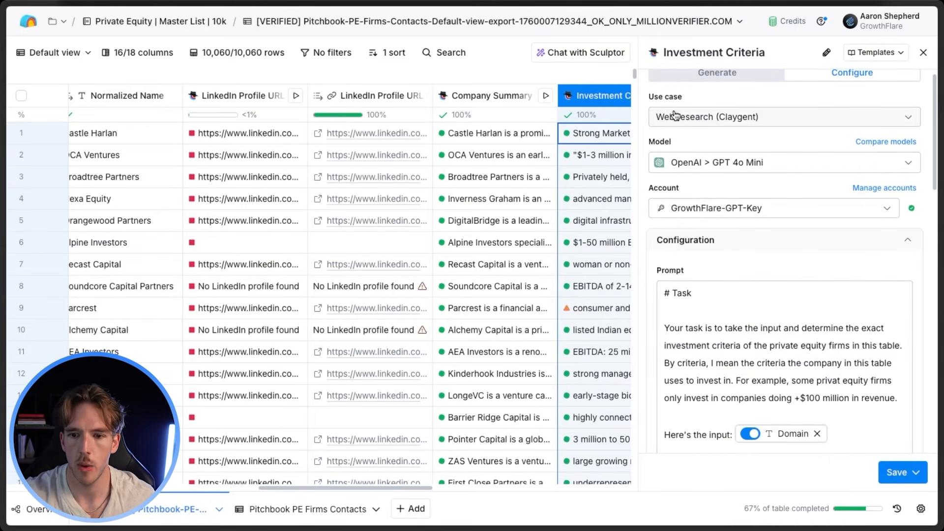
scroll(717, 308, down, 4)
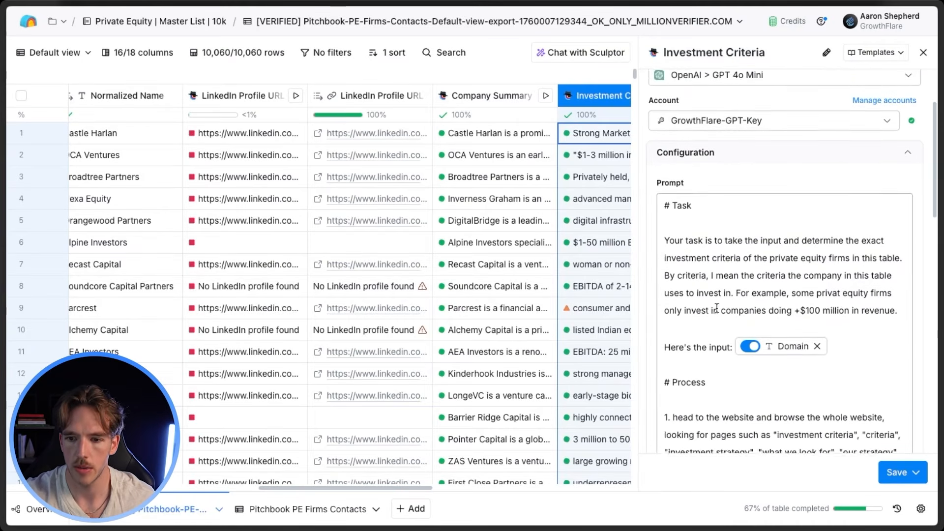
scroll(716, 308, down, 1)
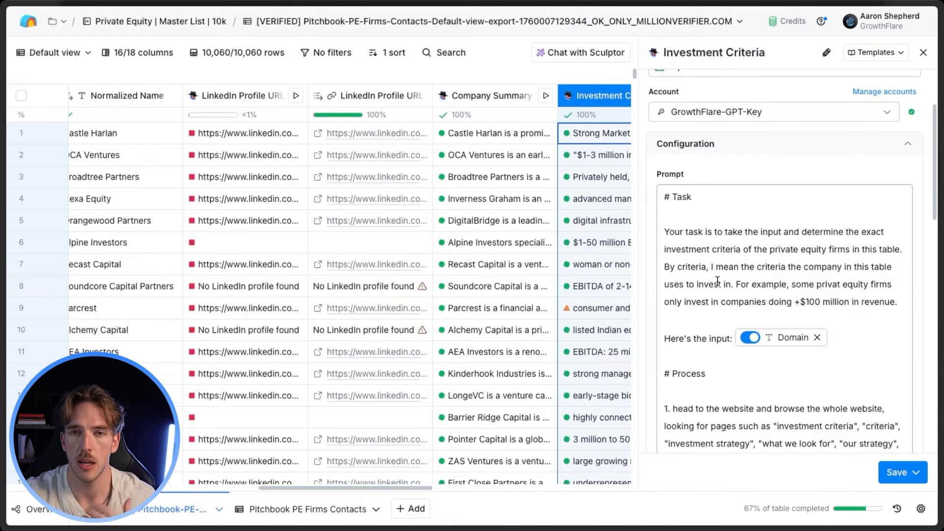
scroll(717, 280, down, 5)
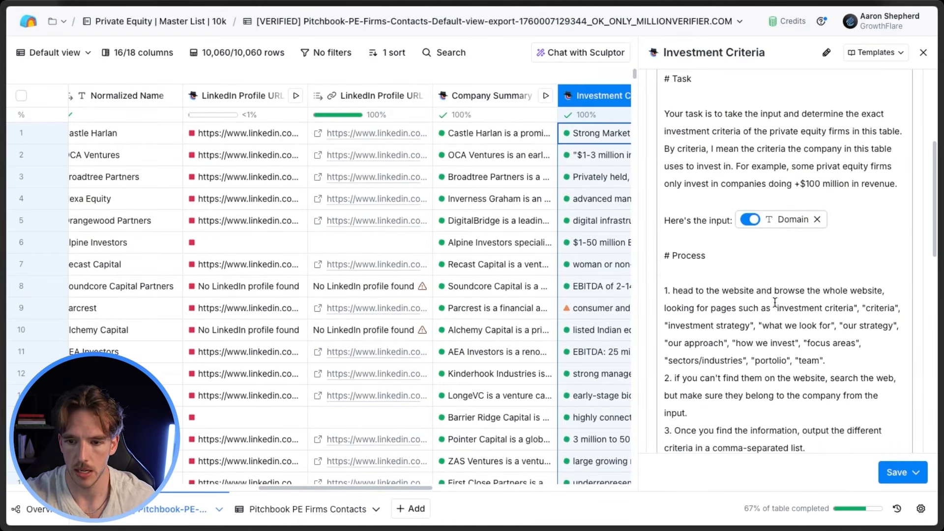
drag(773, 308, 831, 352)
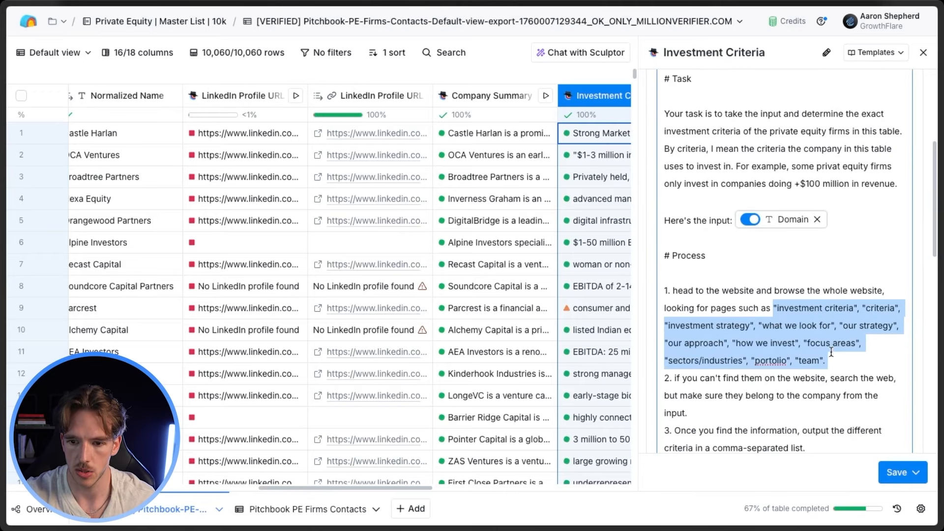
scroll(818, 336, down, 3)
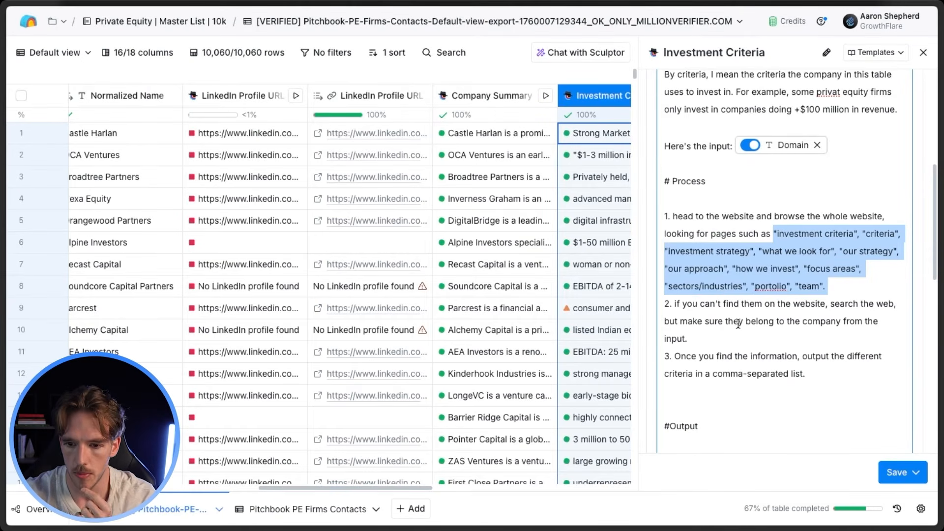
scroll(721, 305, down, 1)
scroll(721, 345, down, 4)
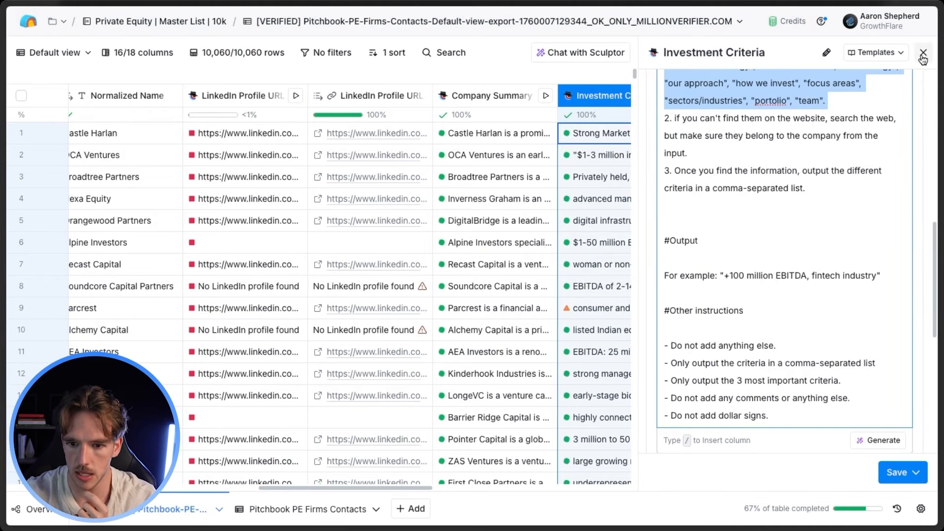
drag(665, 344, 747, 372)
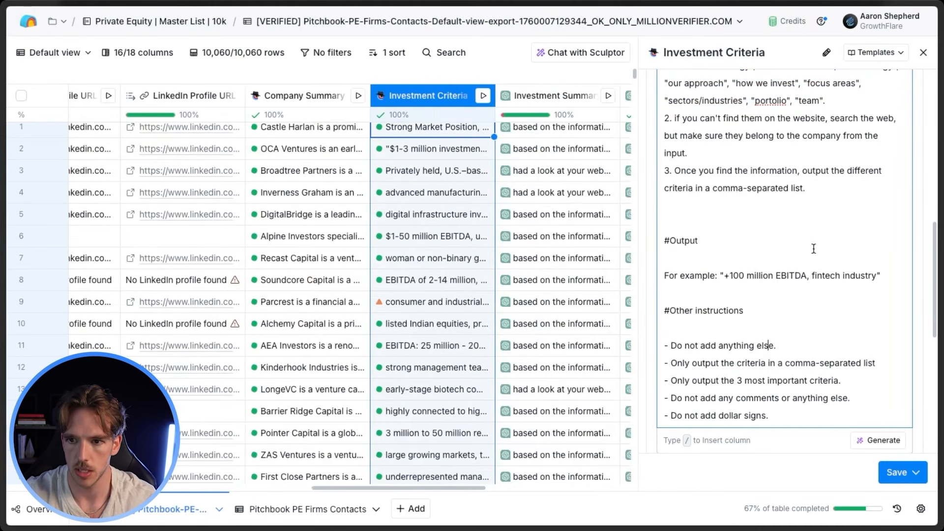
click(928, 51)
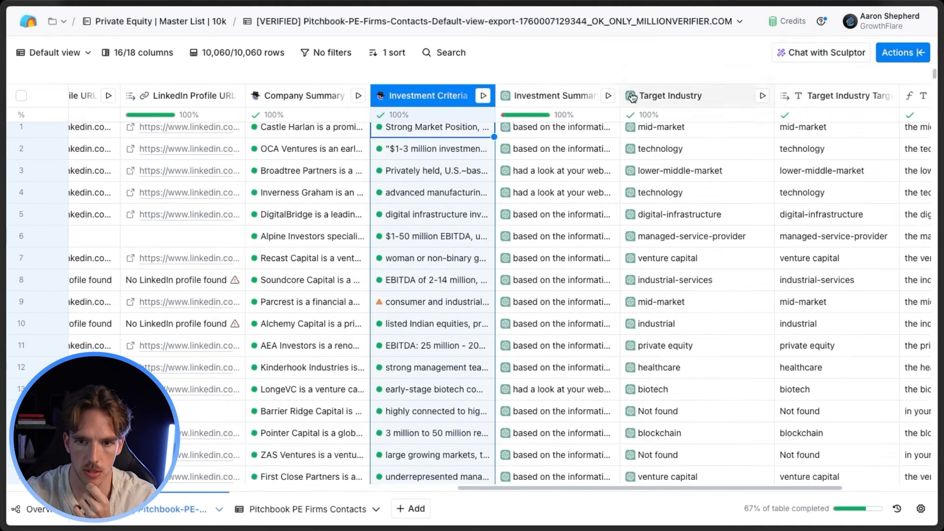
Examine the Investment Summary column's use case options and its prompt's sentence template and inputs, without changing anything
click(515, 127)
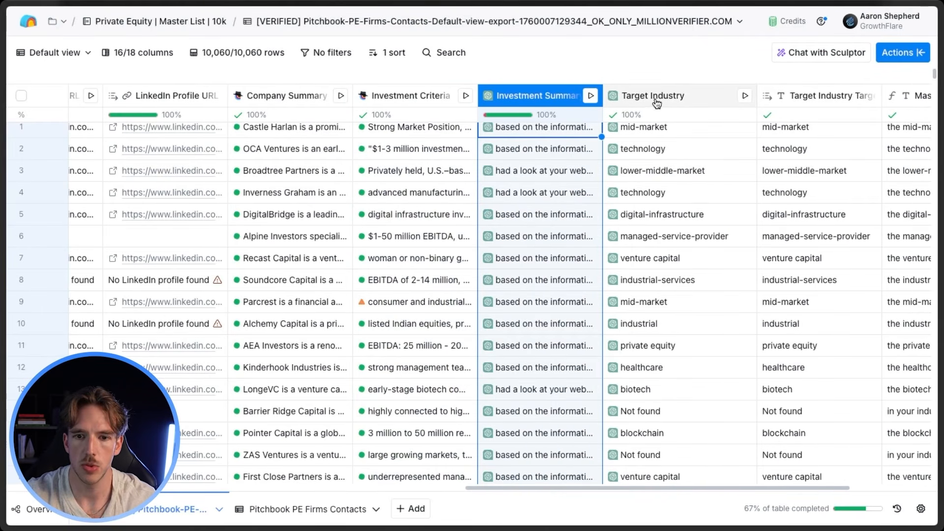
click(534, 98)
click(528, 148)
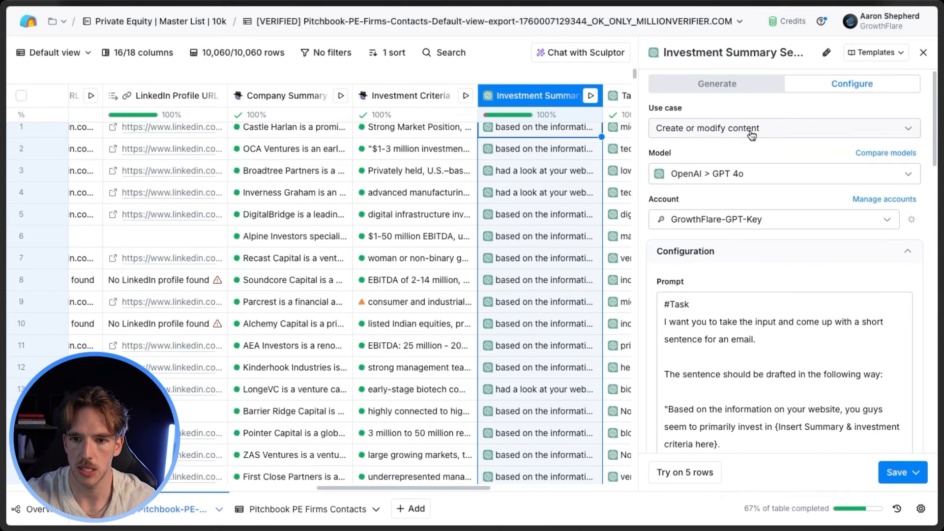
click(751, 128)
click(698, 130)
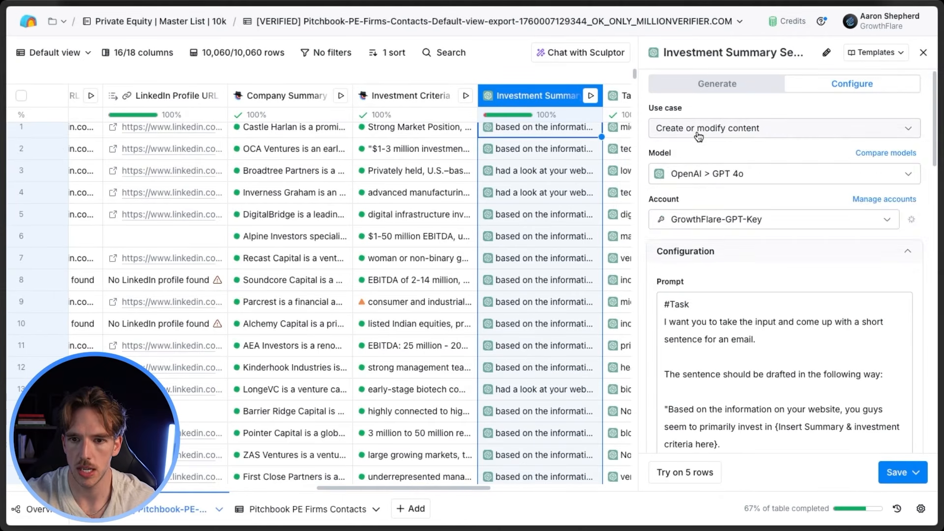
click(698, 133)
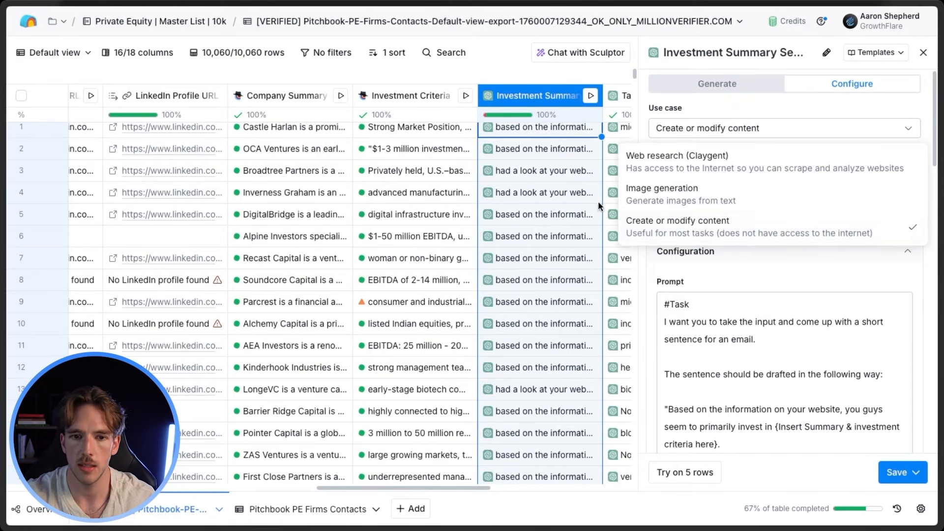
click(418, 84)
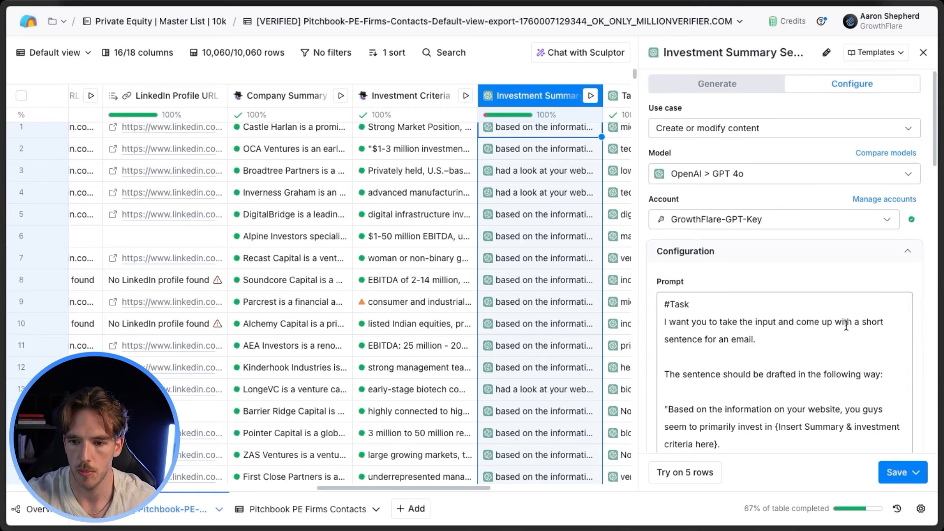
scroll(737, 342, down, 2)
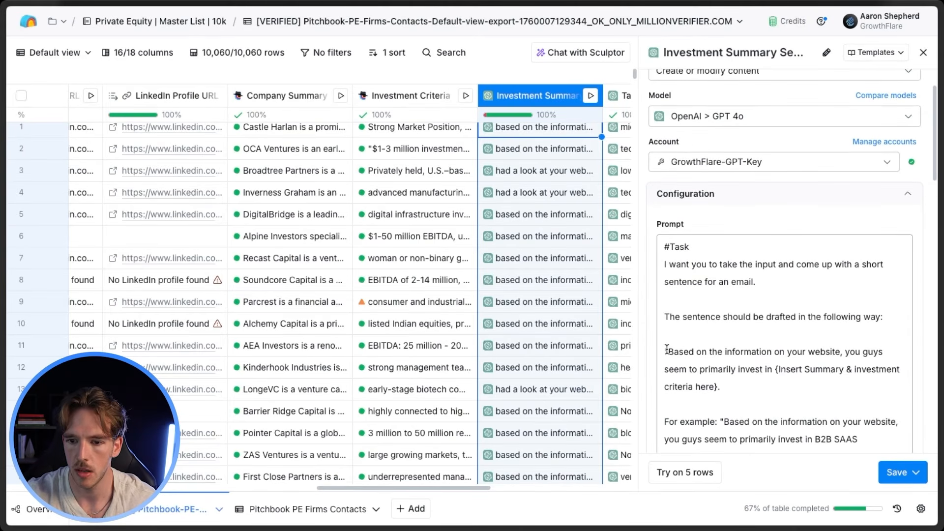
click(668, 350)
text(")
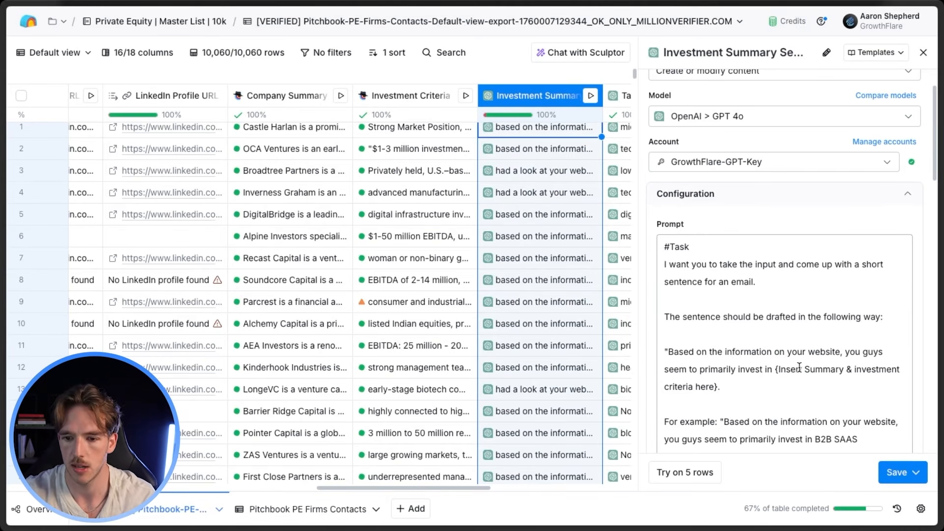
scroll(799, 368, down, 5)
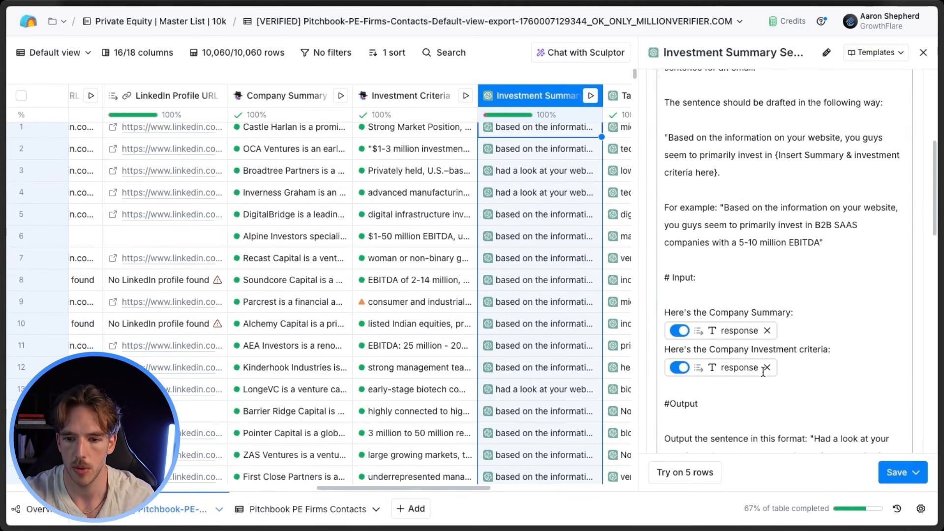
click(924, 53)
Examine the Target Industry and Master Industry columns and read the Investment Summary responses in rows 5, 12 and 14
scroll(491, 196, right, 3)
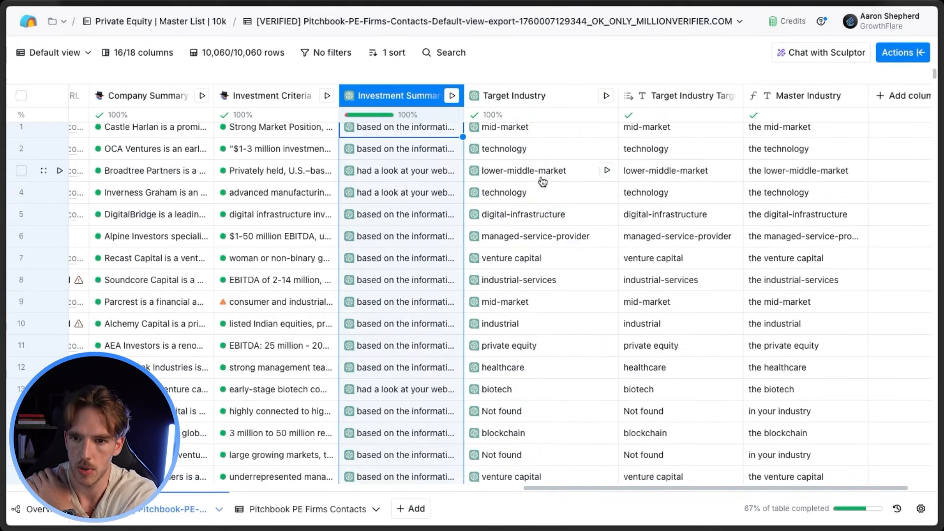
scroll(505, 249, left, 3)
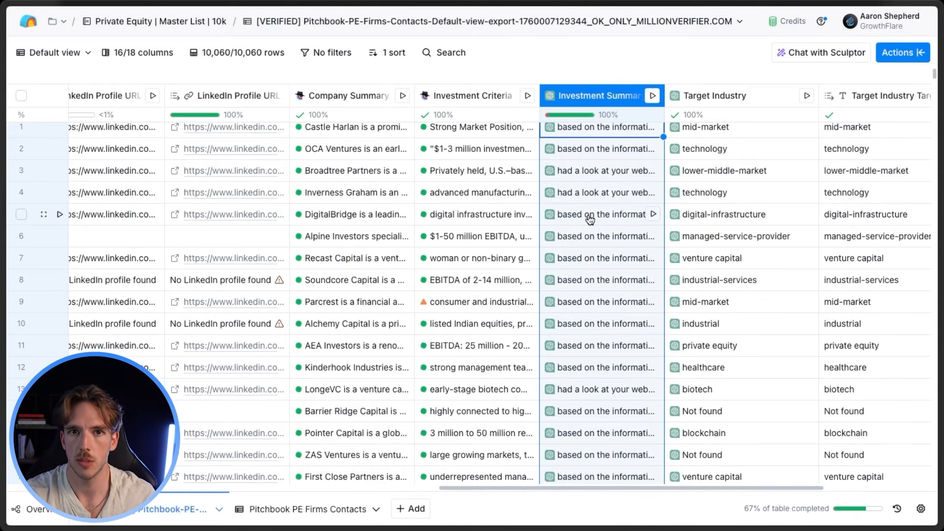
click(590, 218)
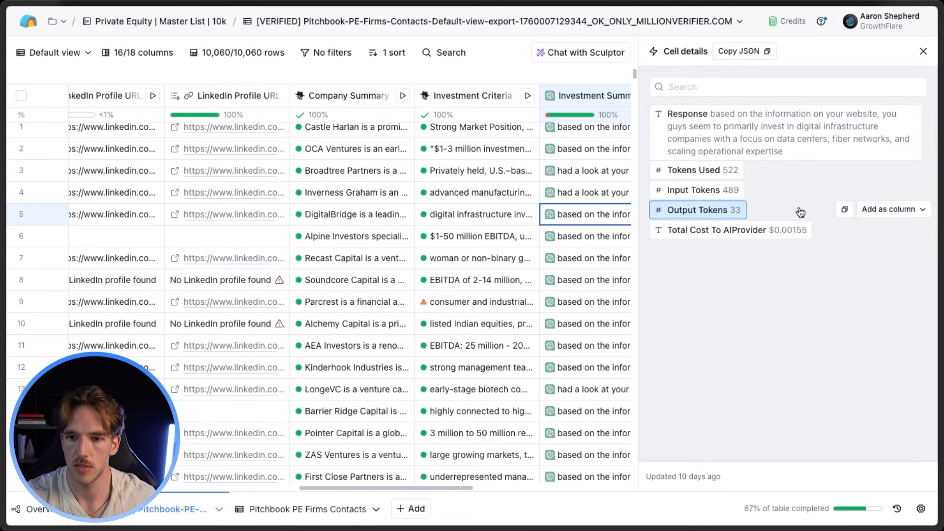
click(922, 52)
click(593, 375)
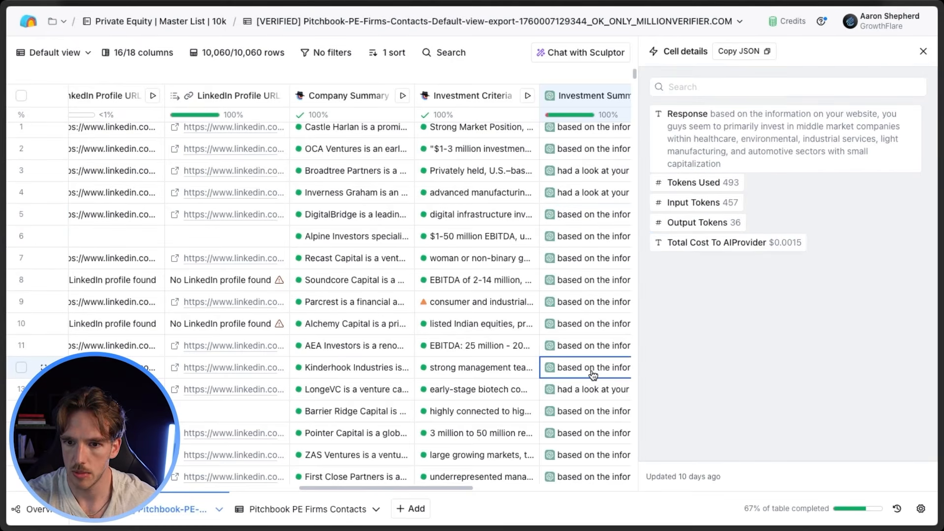
click(593, 409)
click(922, 51)
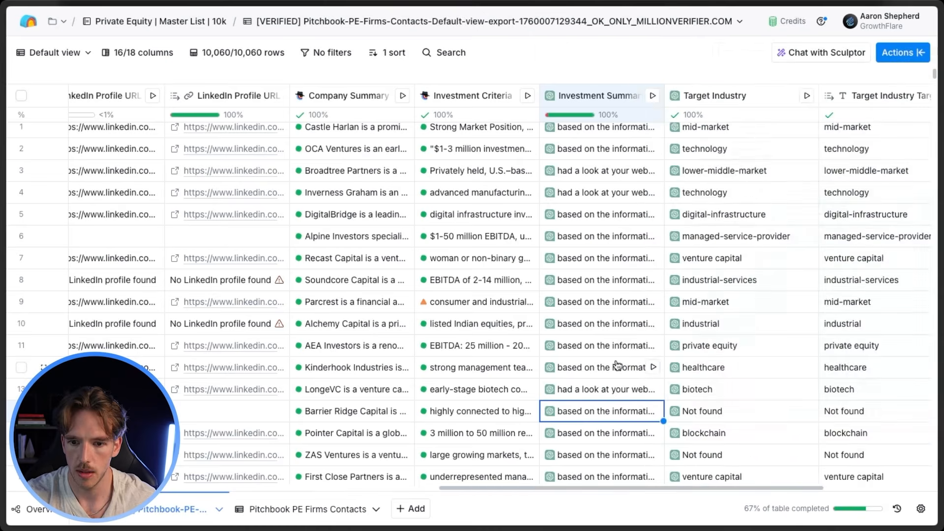
scroll(590, 295, down, 5)
click(585, 345)
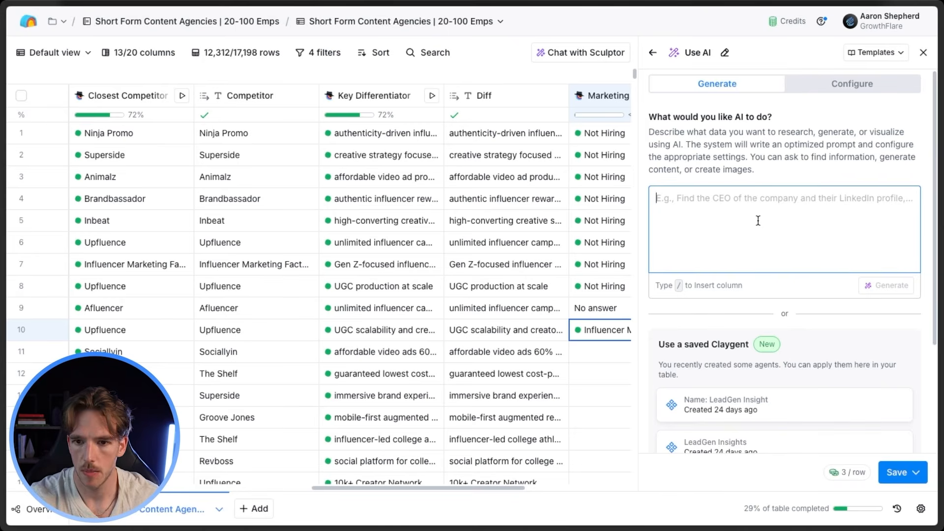
Describe an AI task to find the company's headquarters from organization_website_url, and generate a Claygent prompt with "Find the exact address" added
text(I want you)
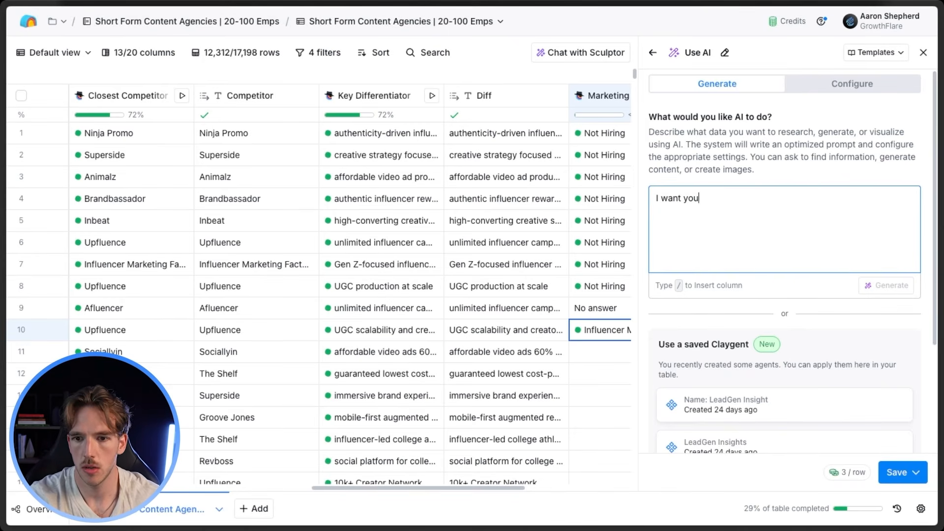
text( to find the)
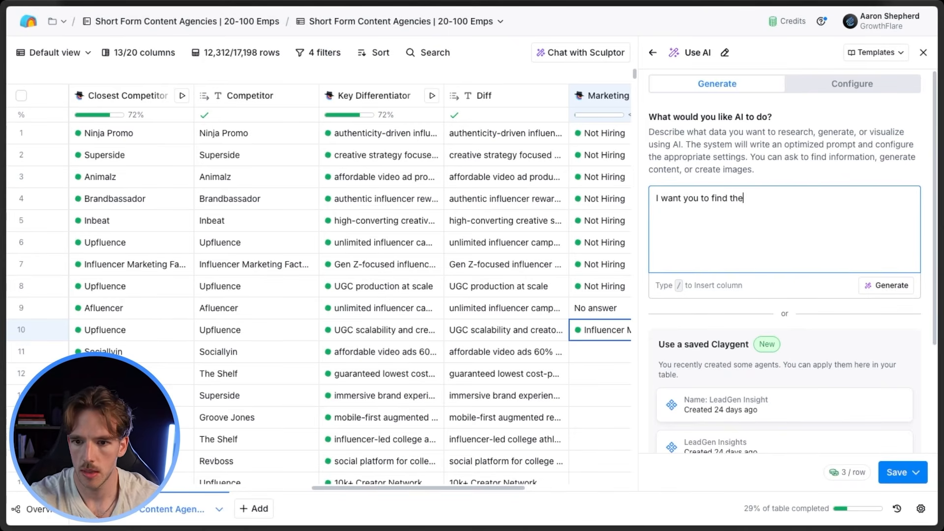
text( headquar)
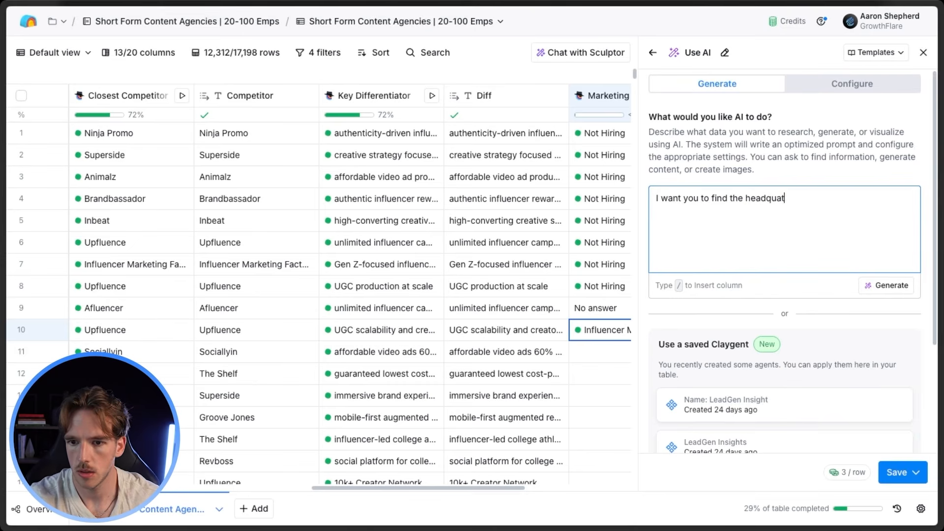
text(ters of th)
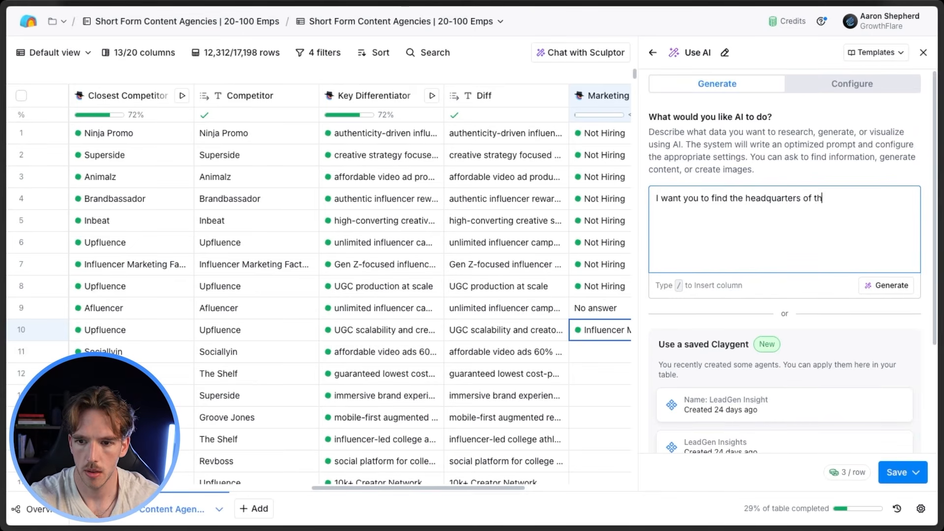
text(e company /)
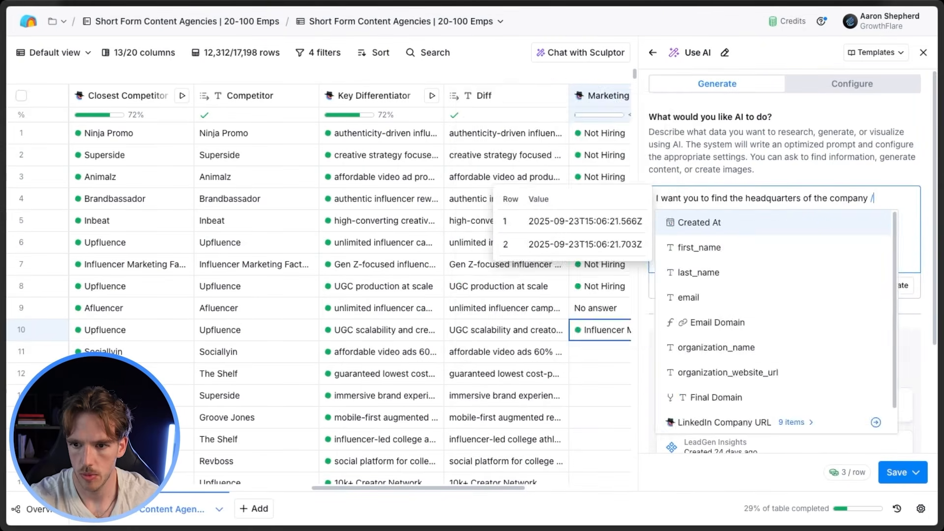
text(webs)
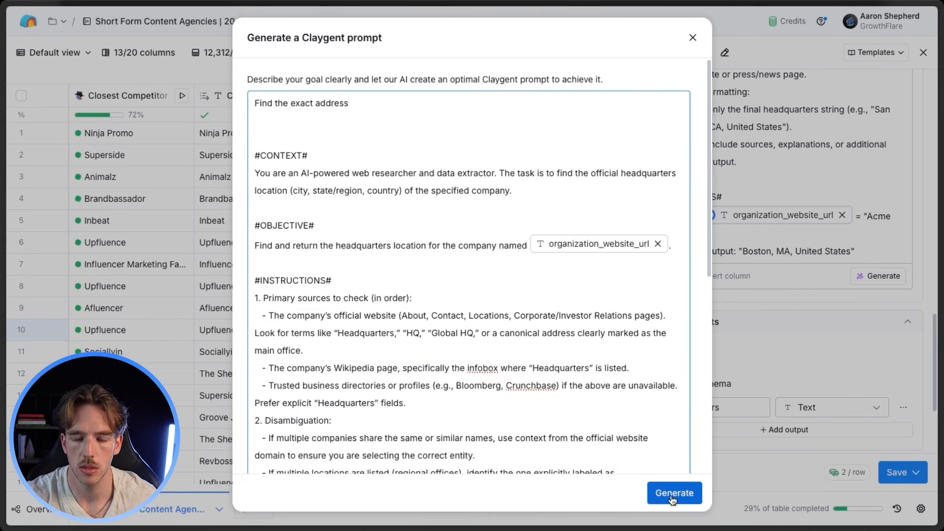
click(672, 498)
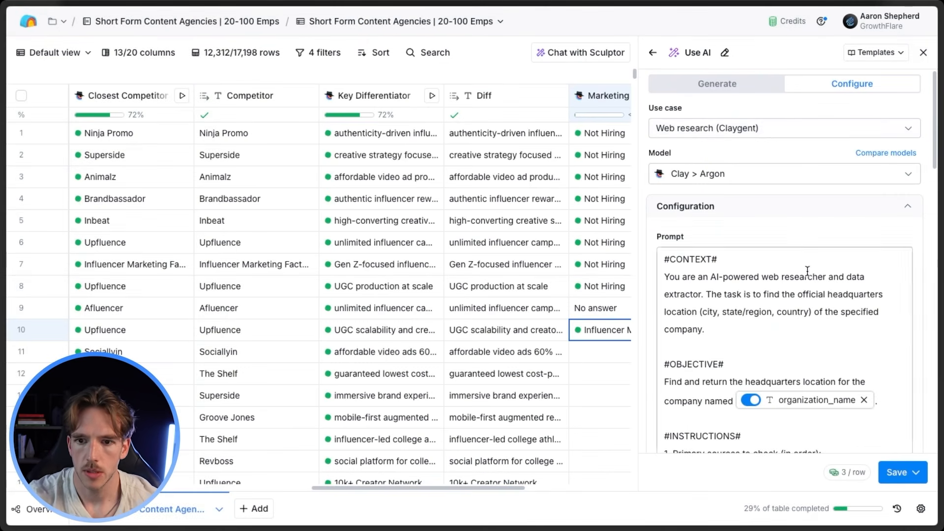
Set the headquarters research model to GPT 4o Mini, then save the column and run it on 10 rows
click(758, 179)
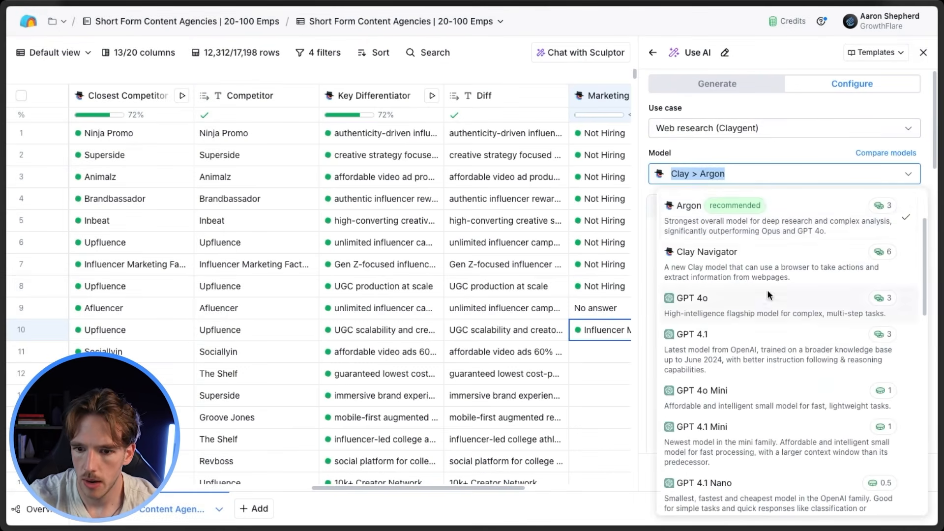
click(776, 396)
scroll(747, 196, down, 3)
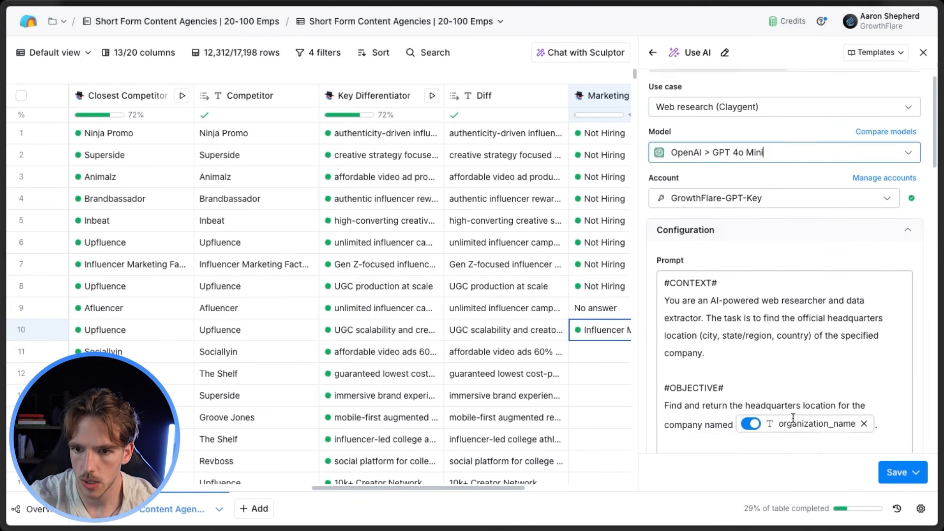
click(896, 472)
click(842, 403)
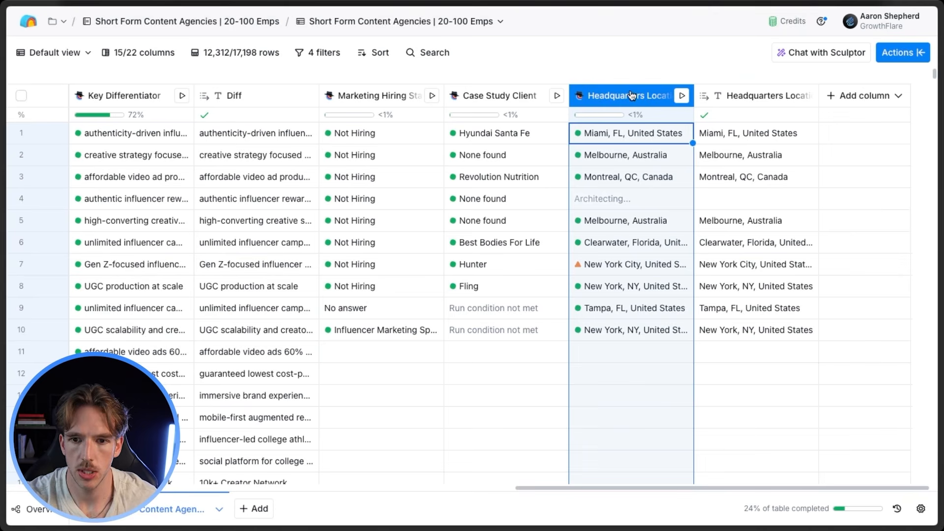
Open the Headquarters Location column for editing and clear its entire prompt
click(634, 97)
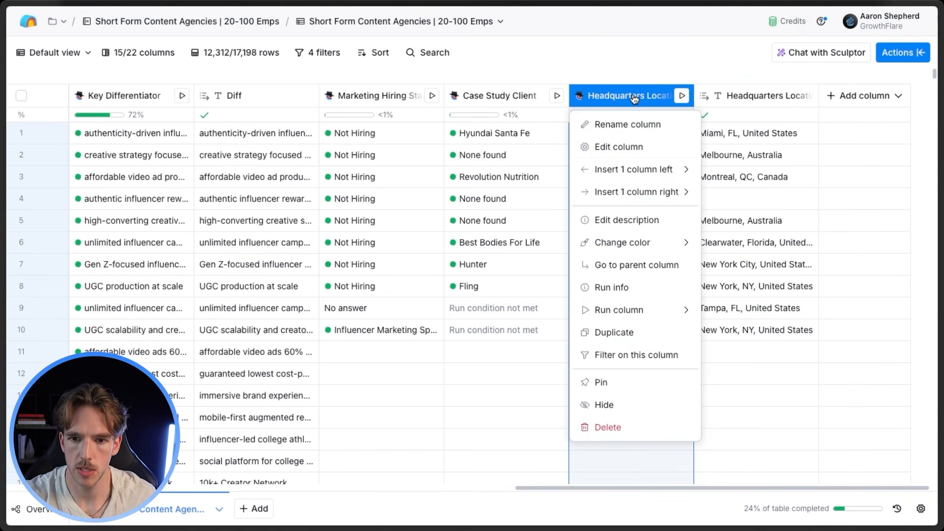
click(633, 146)
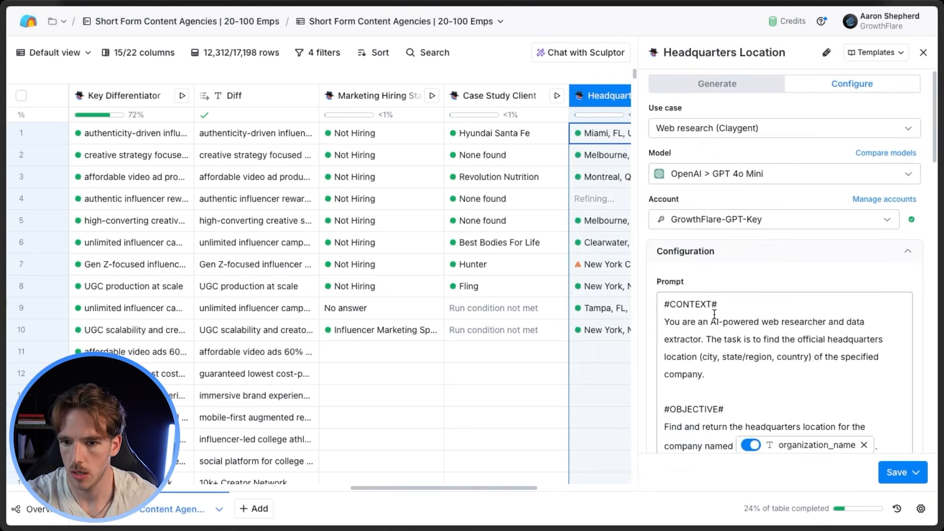
scroll(764, 324, down, 2)
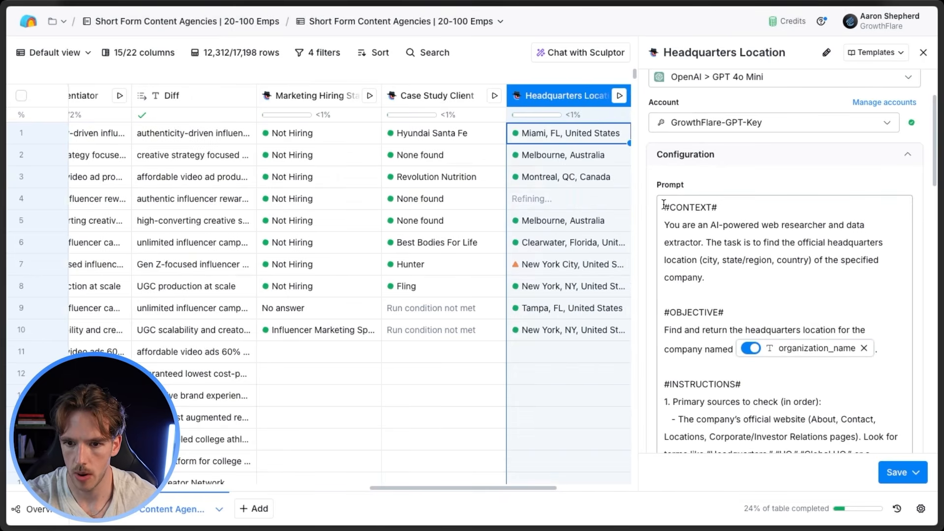
drag(664, 207, 836, 396)
scroll(802, 403, down, 11)
scroll(840, 394, down, 11)
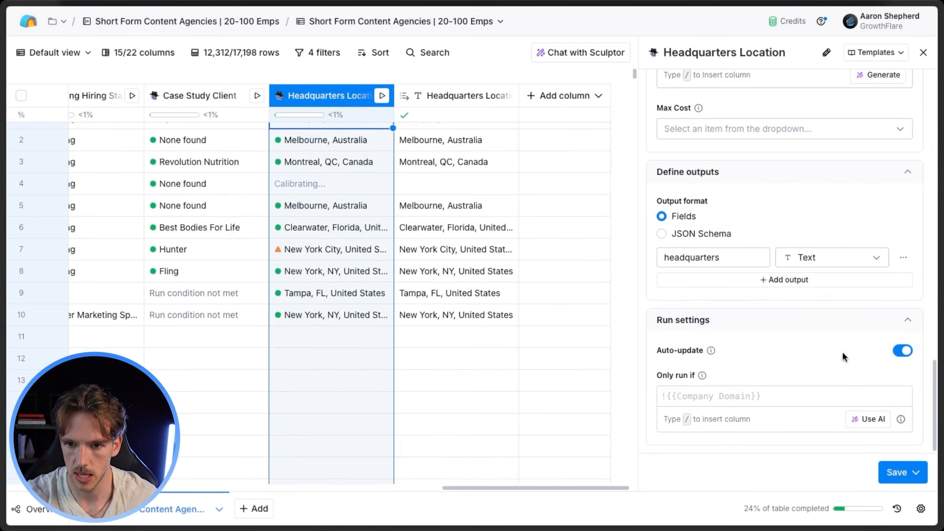
drag(842, 352, 878, 327)
scroll(834, 268, up, 5)
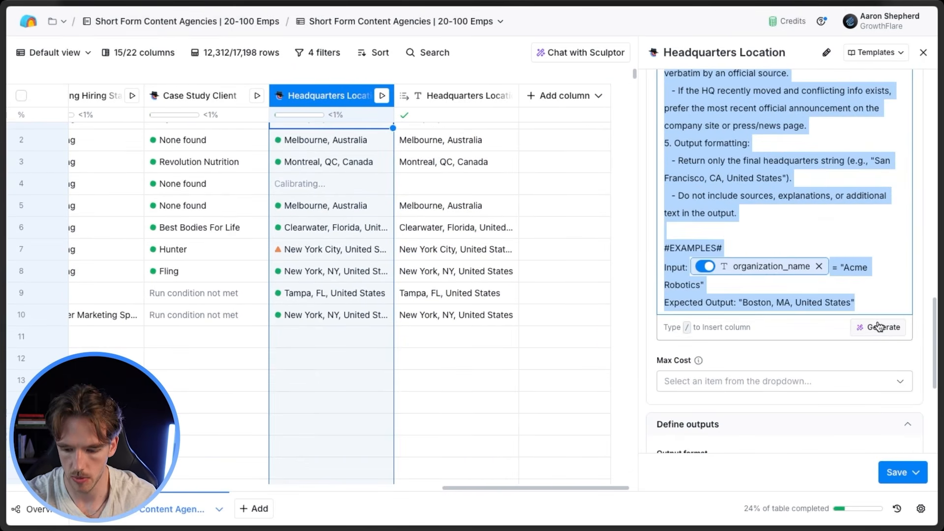
key(BackSpace)
scroll(836, 262, up, 5)
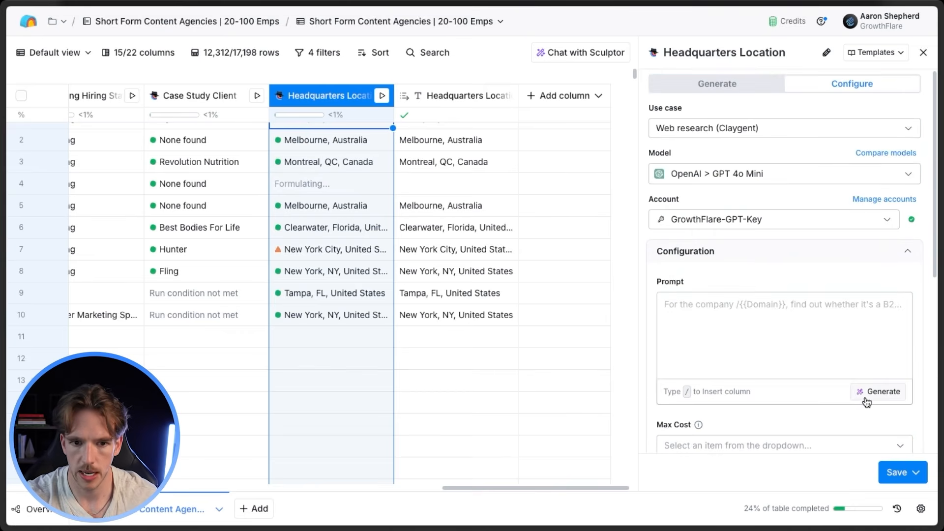
Generate a prompt from "I want to find the exact address of the headquarters for" organization_website_url, then save and run 10 rows
click(871, 391)
text(I want )
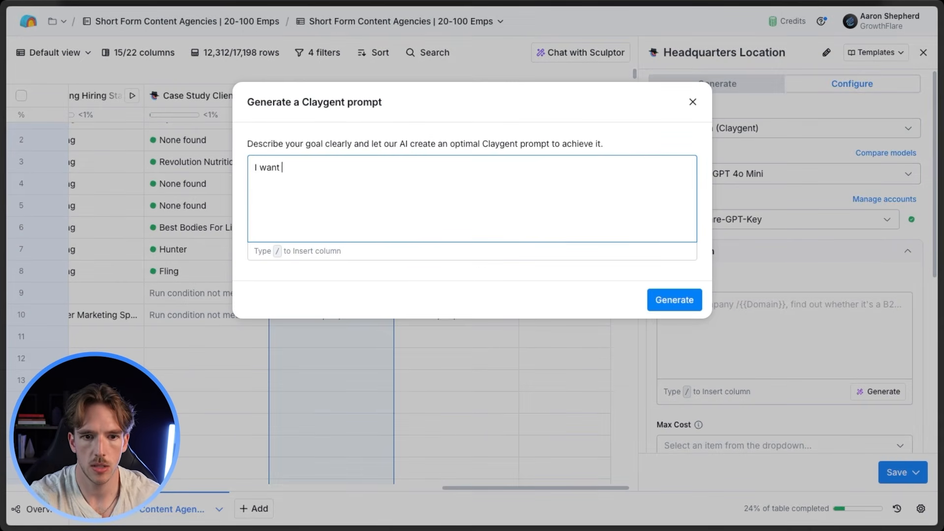
text(to find the exac)
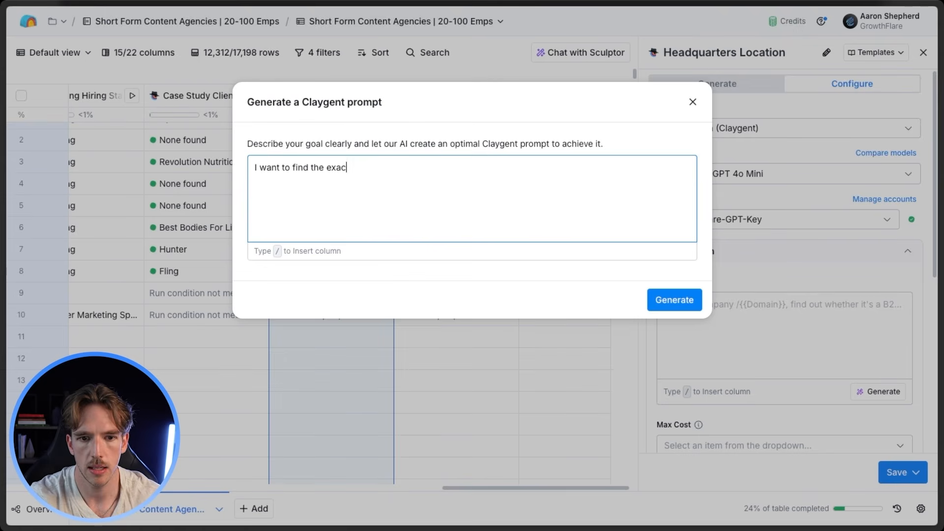
text(t address of the )
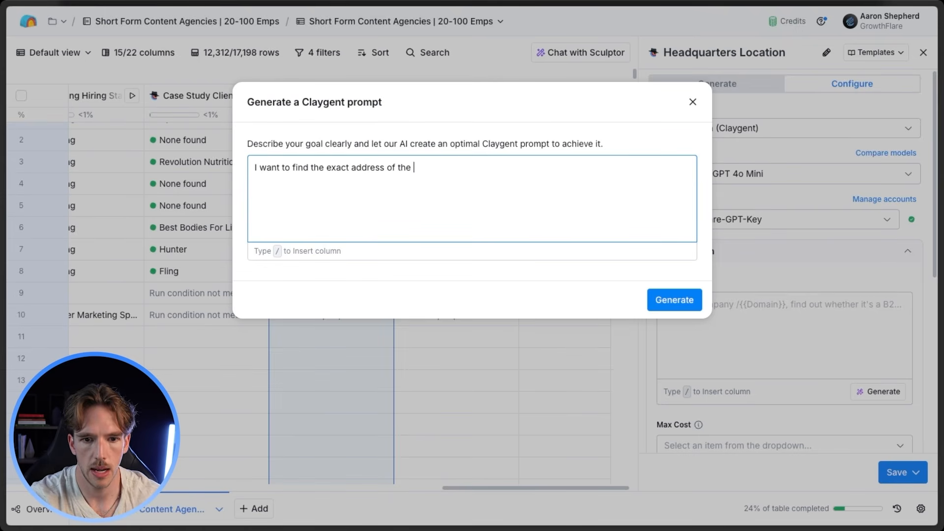
text(headquarters for /)
click(630, 246)
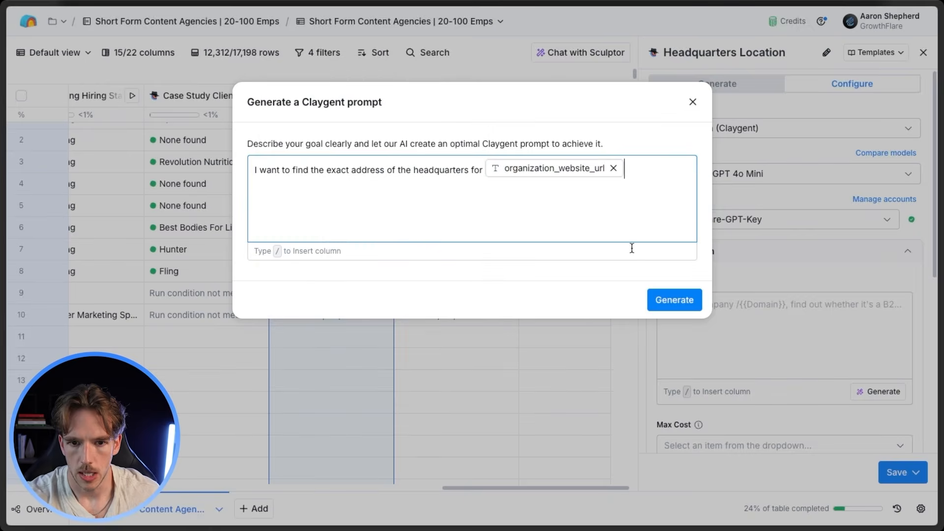
click(674, 299)
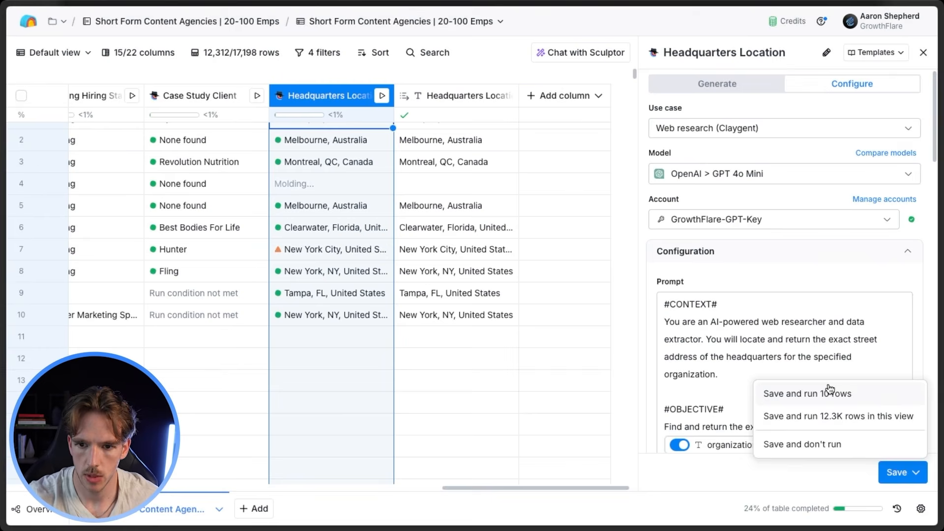
click(829, 389)
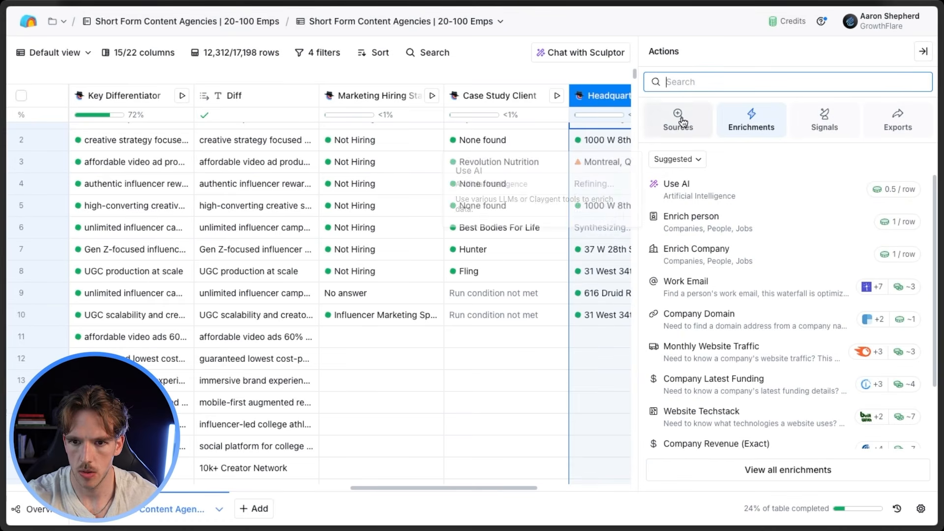
Add a Claygent enrichment and generate its prompt from "I want you to find the closest coffee shop to" the Headquarters Location Headquarters column
text(claygent)
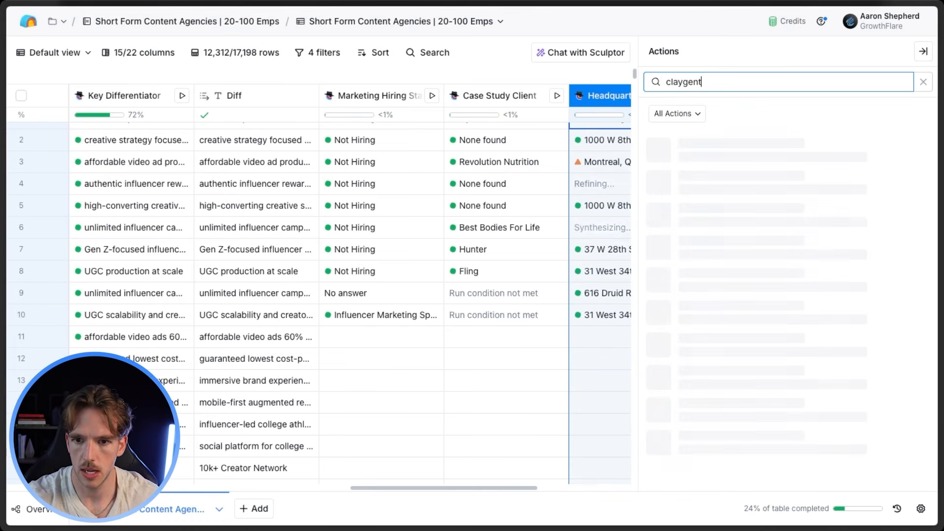
text(I want you to f)
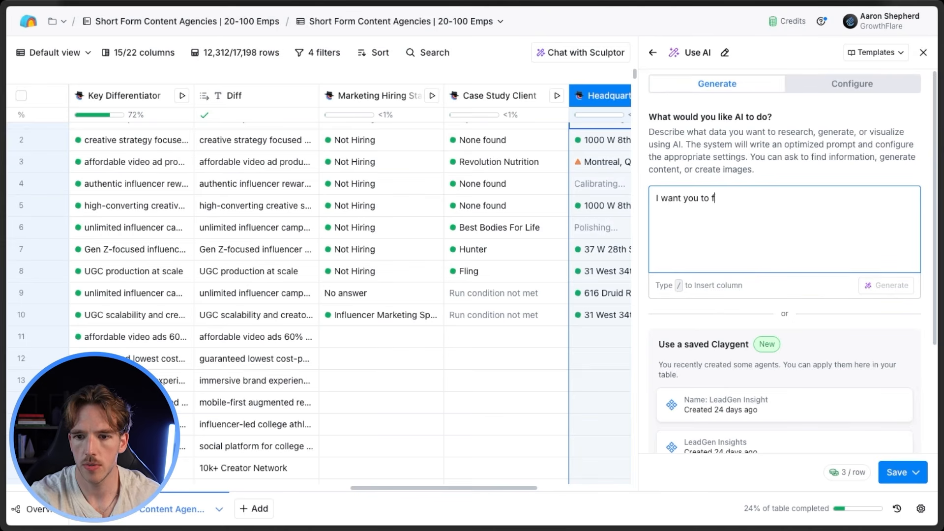
text(ind the closes)
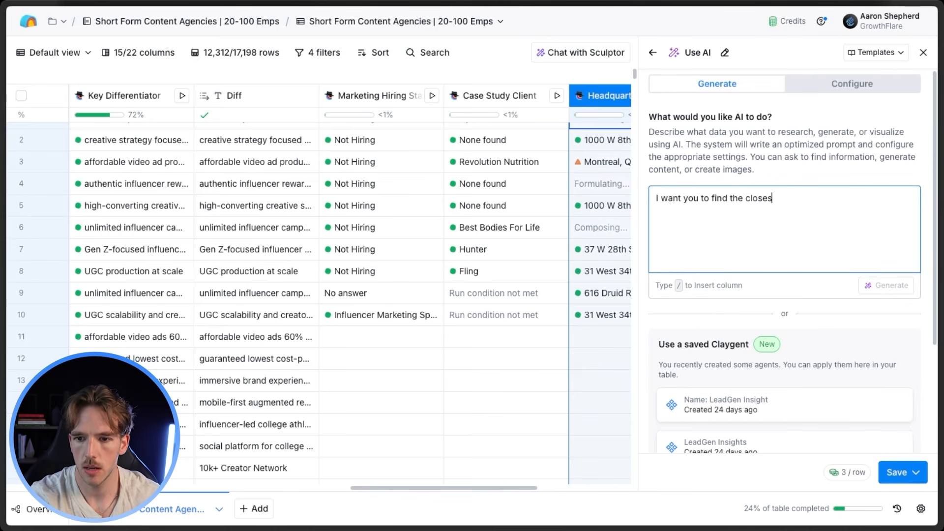
text(t coffee shop to )
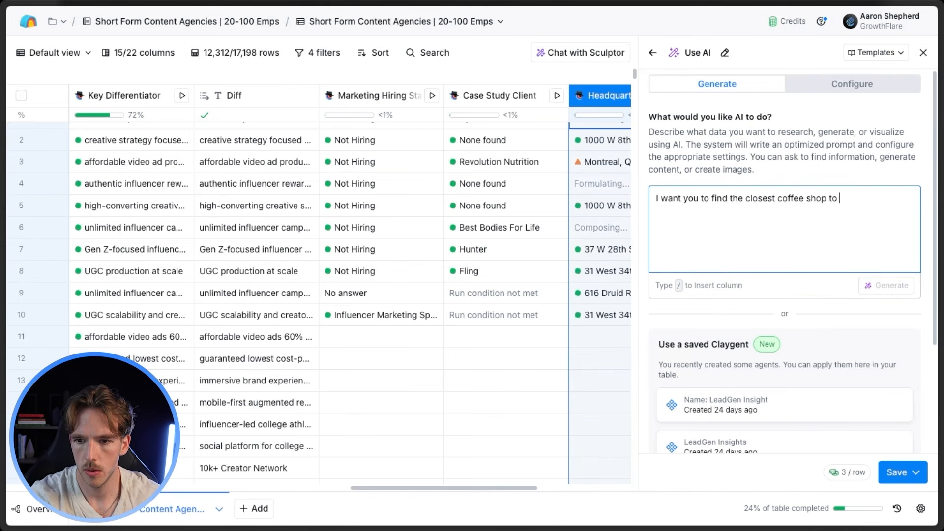
text(/head)
drag(810, 157, 812, 150)
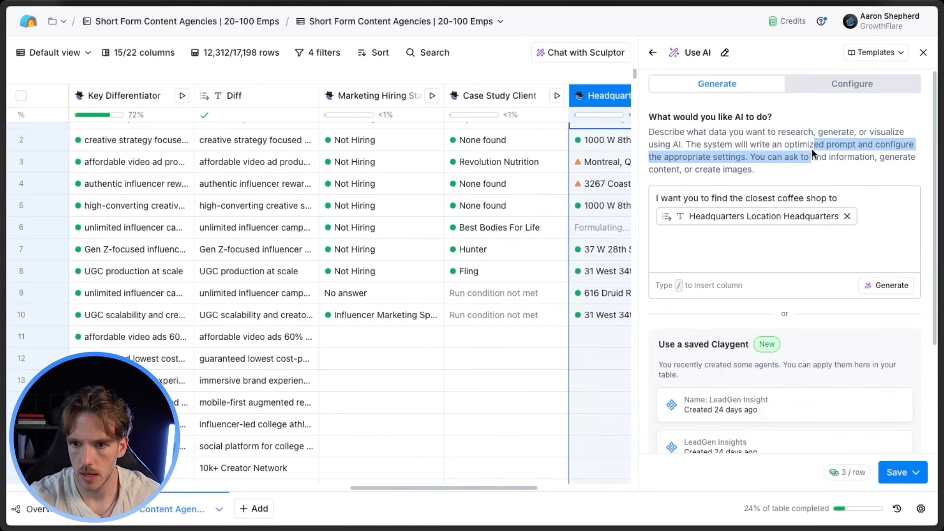
click(848, 84)
click(775, 175)
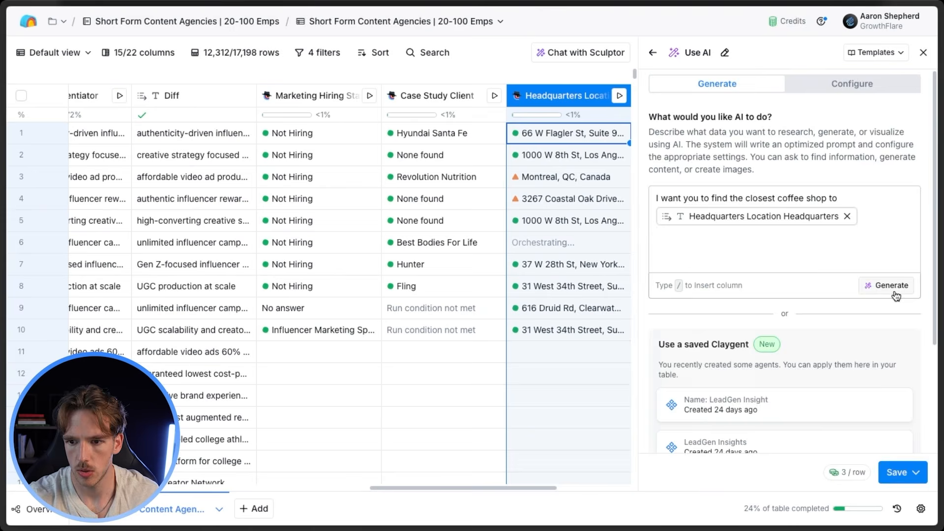
click(892, 283)
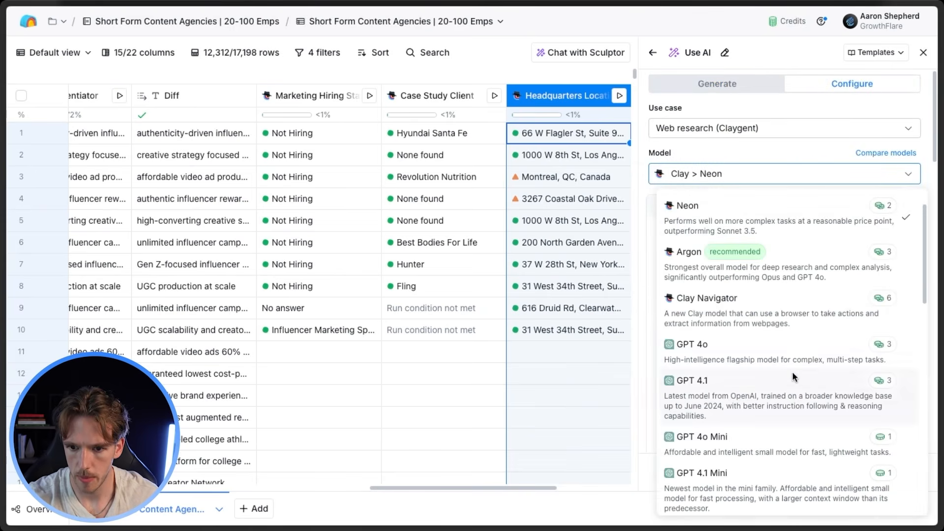
Set the coffee shop research model to GPT 4o, review the generated instructions, and save and run 10 rows
click(792, 364)
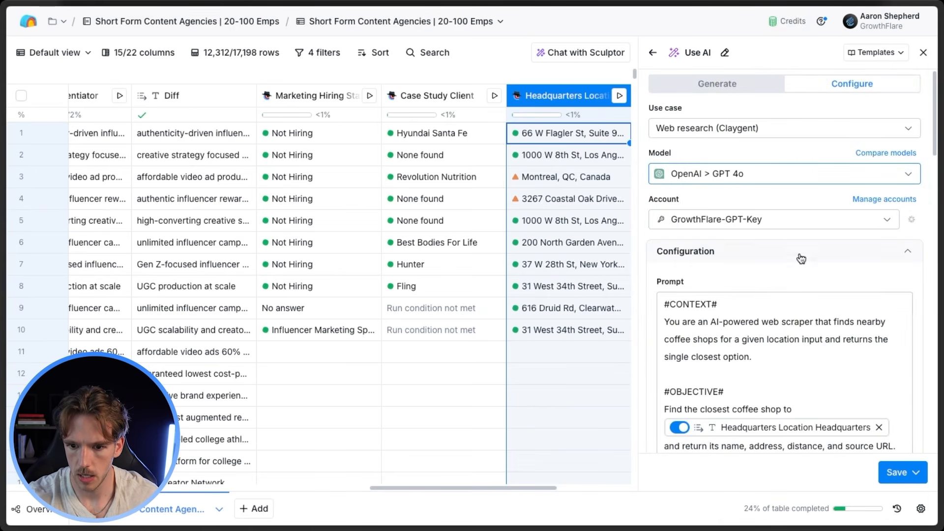
scroll(791, 260, down, 6)
mouse_move(735, 268)
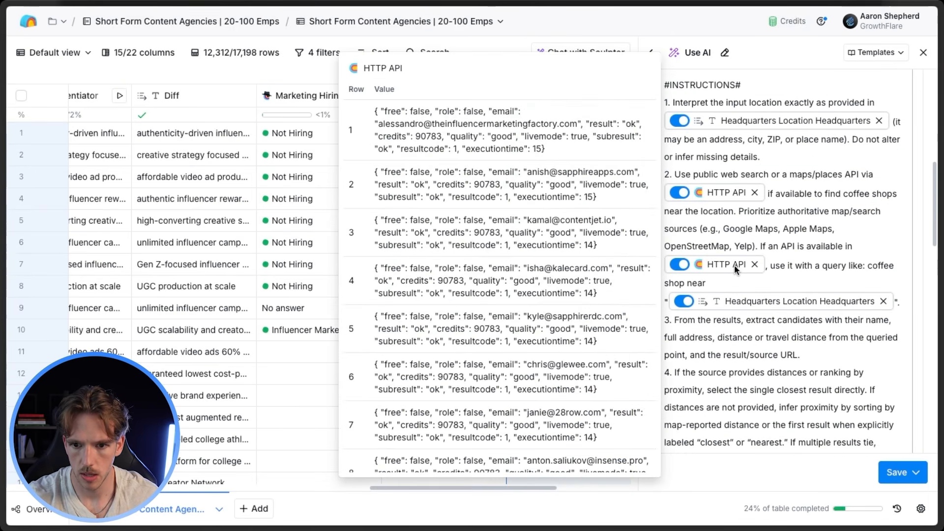
click(885, 482)
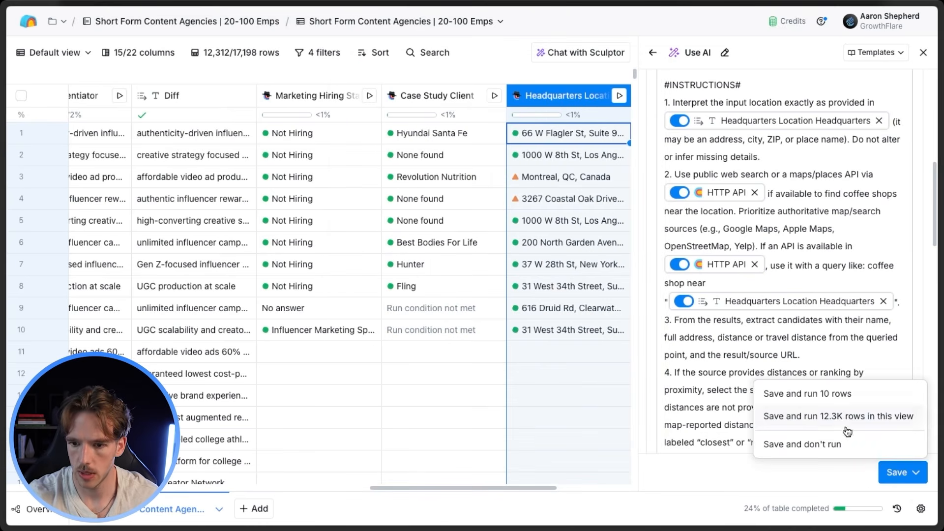
click(818, 392)
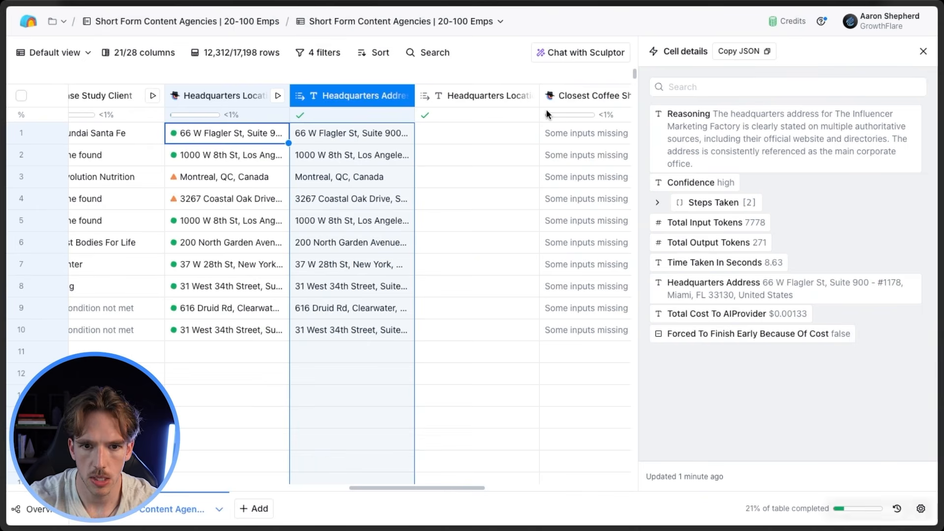
Open the Closest Coffee Shop column for editing and replace the location reference in the prompt's objective with Headquarters Location's headquartersAddress
click(923, 52)
click(615, 95)
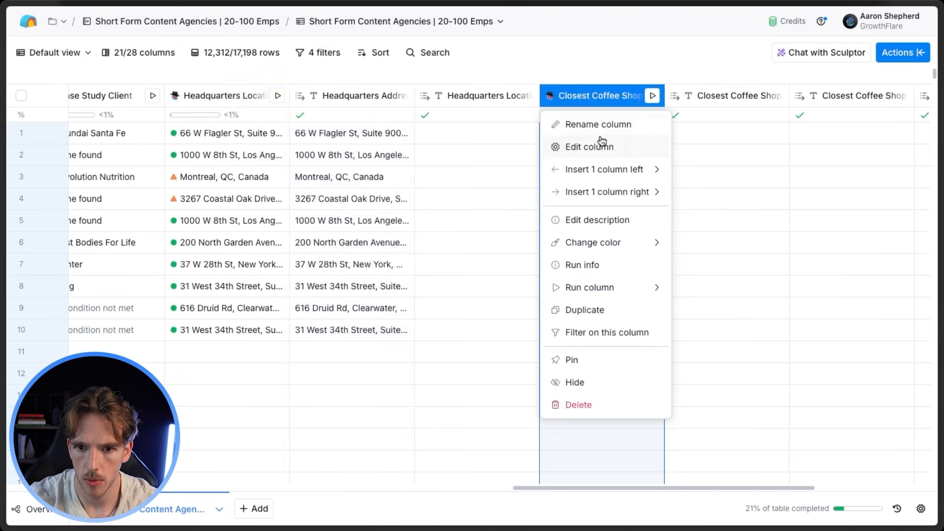
click(597, 145)
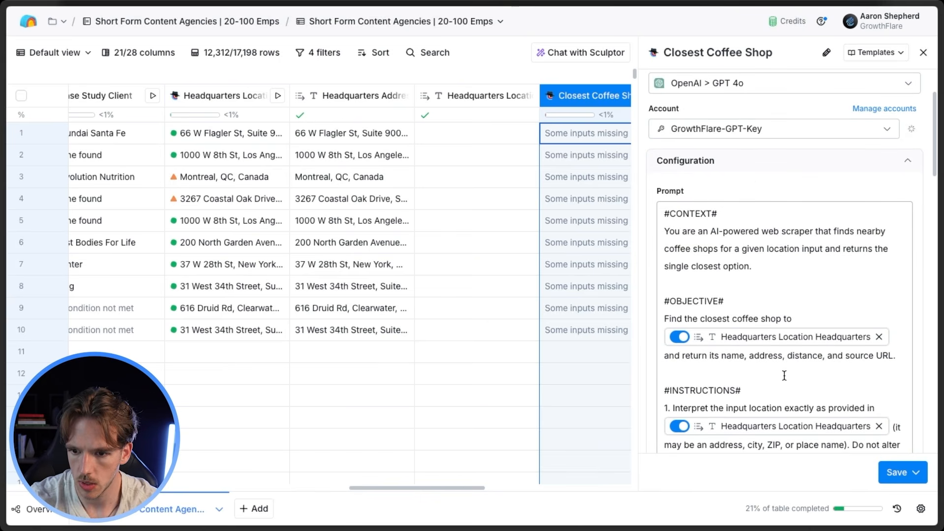
click(879, 337)
text(/head)
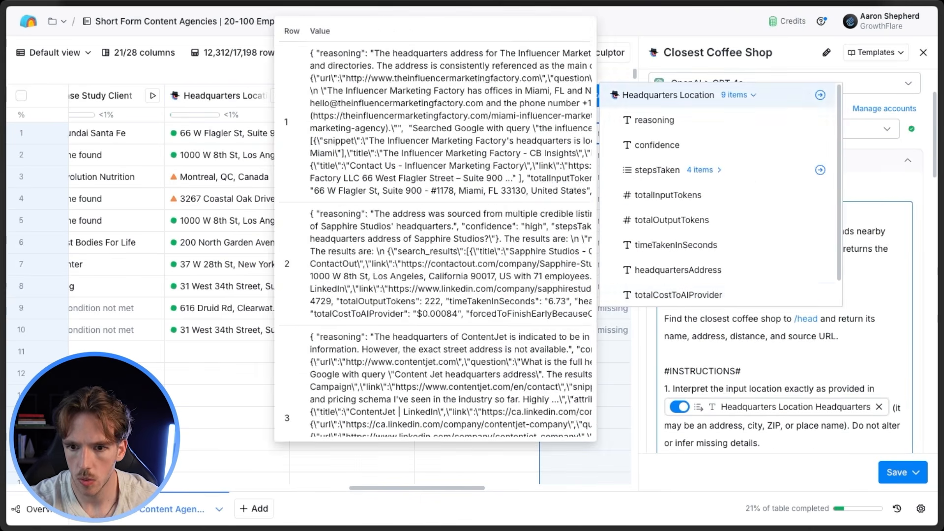
click(724, 268)
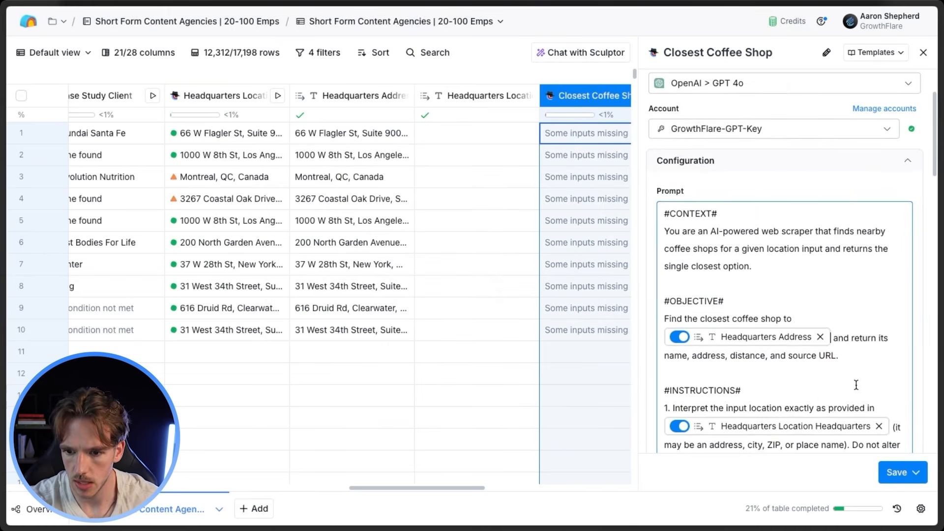
Save the revised Closest Coffee Shop column and run it for 10 rows
scroll(835, 388, down, 8)
click(916, 472)
click(826, 392)
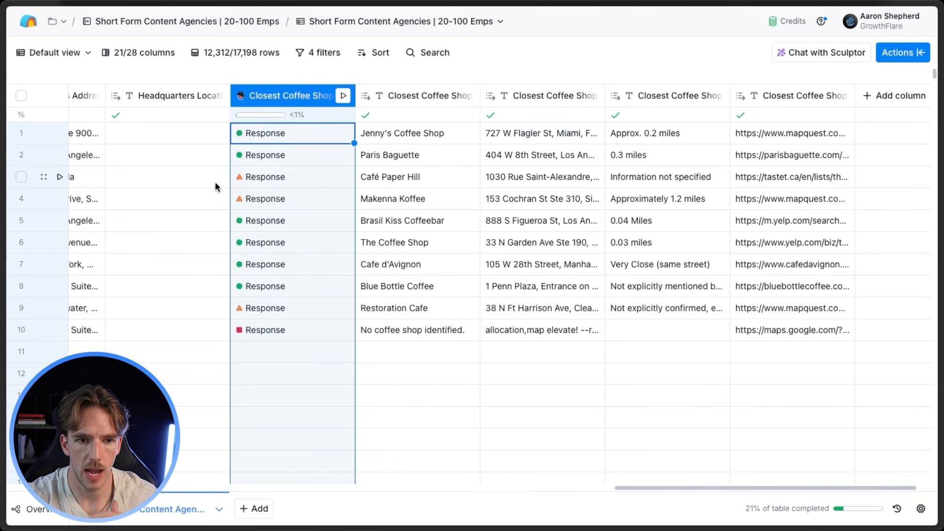
Review the coffee shop names, addresses and distances against the headquarters addresses of the ten processed rows
scroll(215, 185, left, 10)
scroll(383, 152, right, 1)
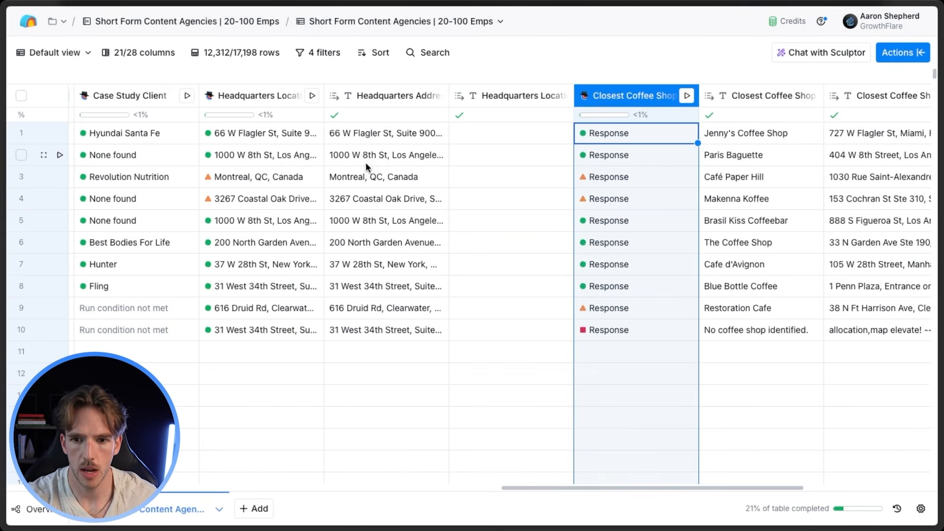
scroll(364, 161, right, 10)
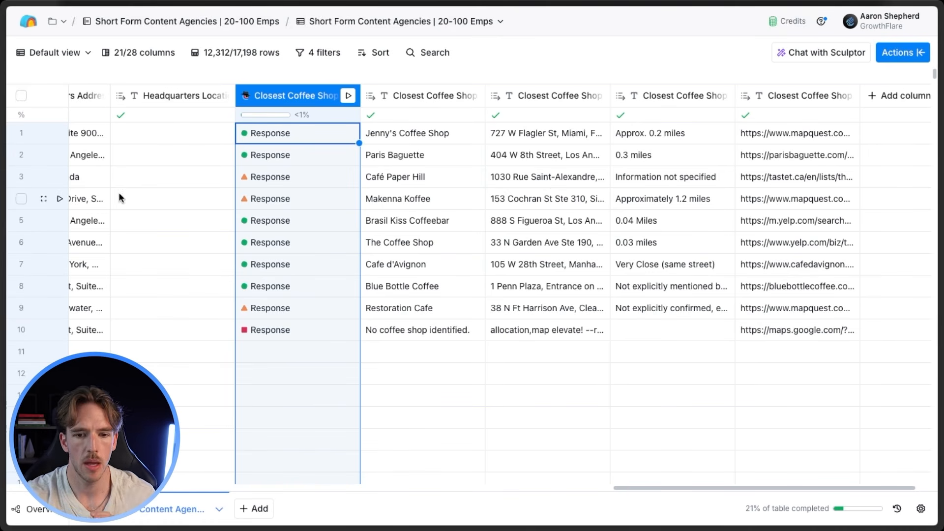
Switch to the GrowthFlare Funnel board in Miro and view the Headquarters/Coffee email template
mouse_move(2, 199)
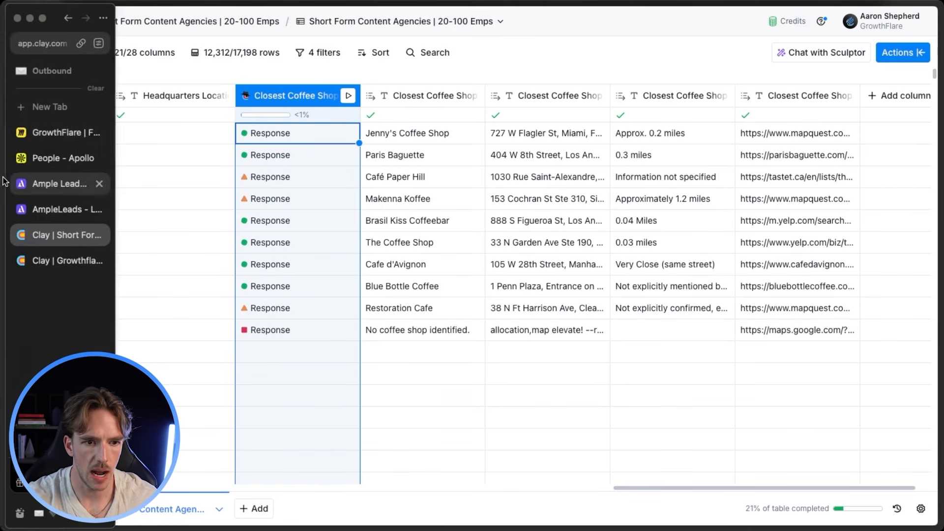
click(59, 137)
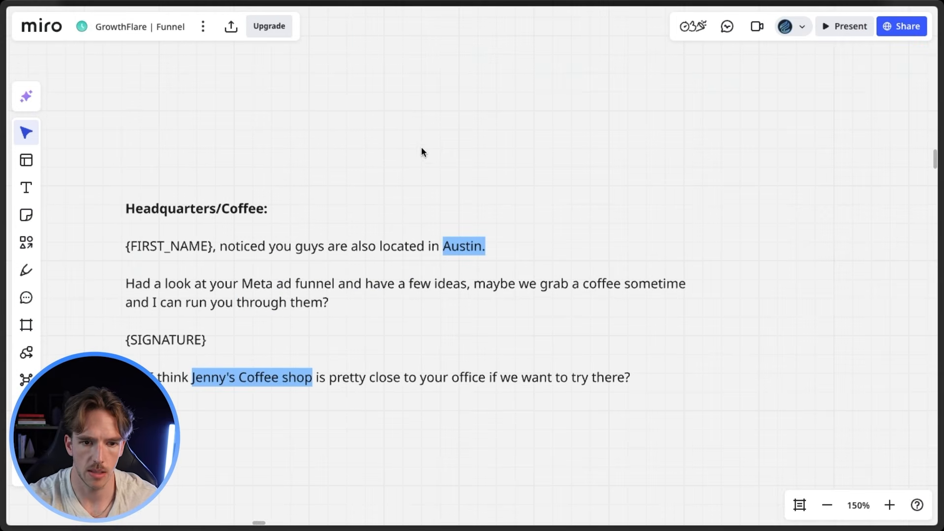
drag(460, 136, 488, 120)
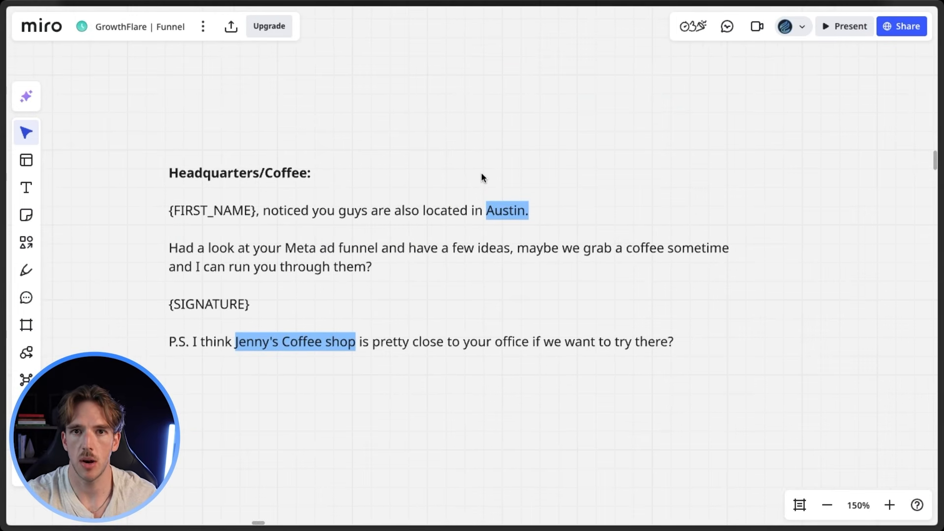